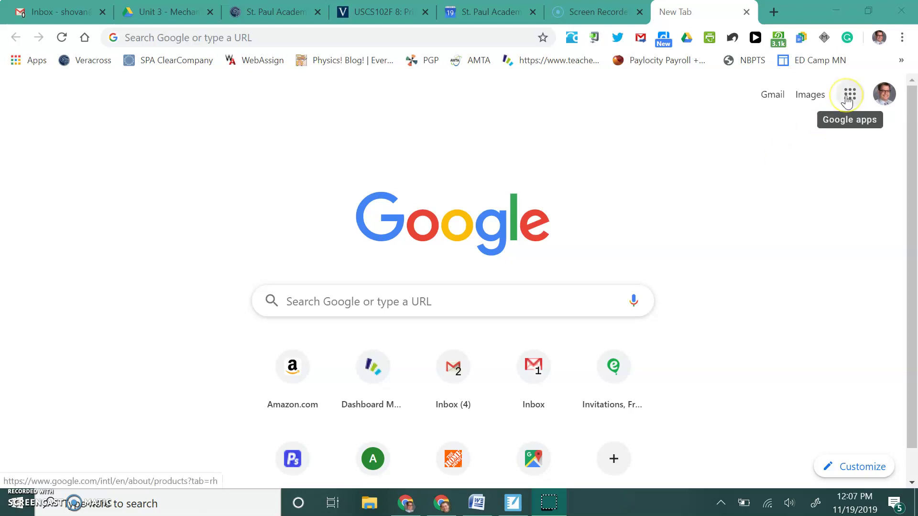
Step: Open Google Sheets from the Google apps grid and start a blank spreadsheet
{"action": "left_click", "coordinate": [851, 96]}
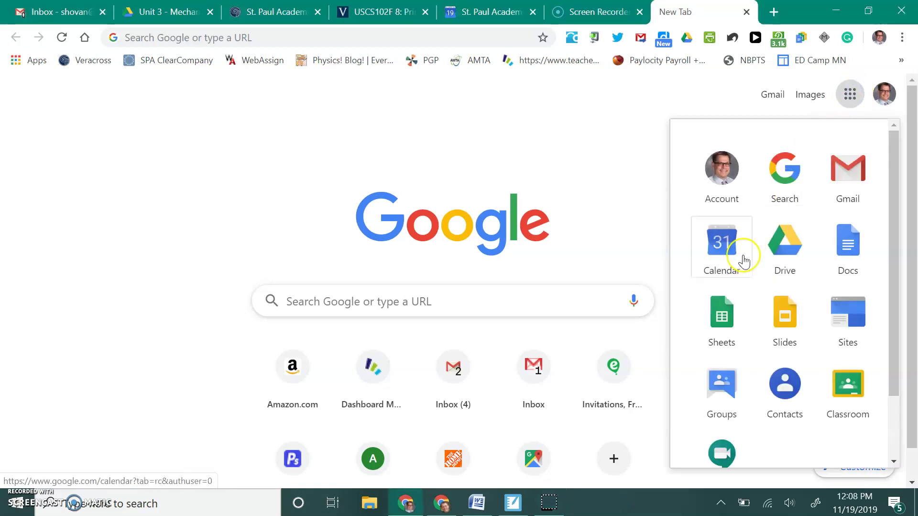
{"action": "left_click", "coordinate": [723, 317]}
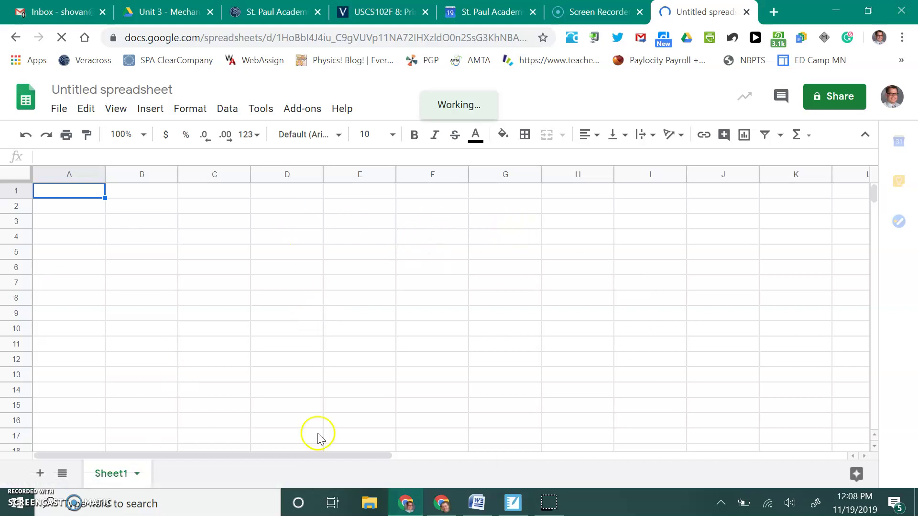
{"action": "left_click", "coordinate": [73, 207]}
{"action": "left_click", "coordinate": [147, 207]}
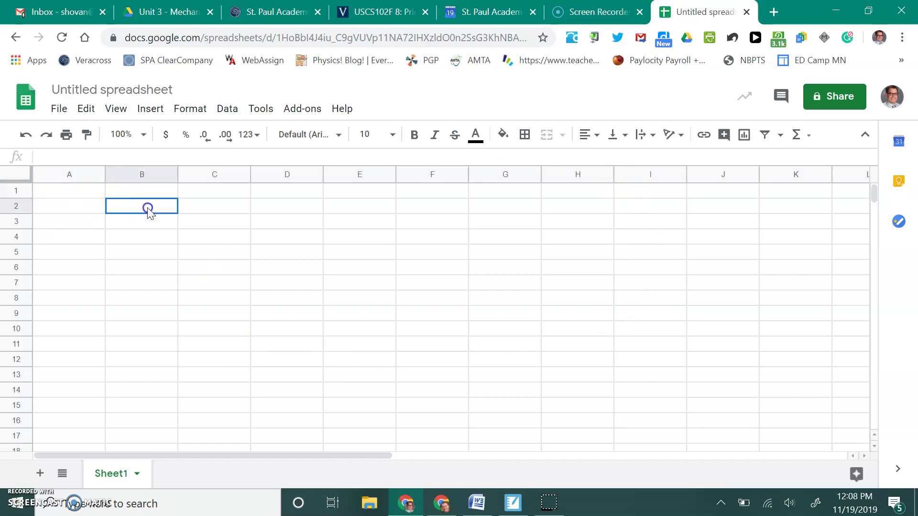
{"action": "left_click", "coordinate": [239, 206]}
{"action": "left_click", "coordinate": [203, 253]}
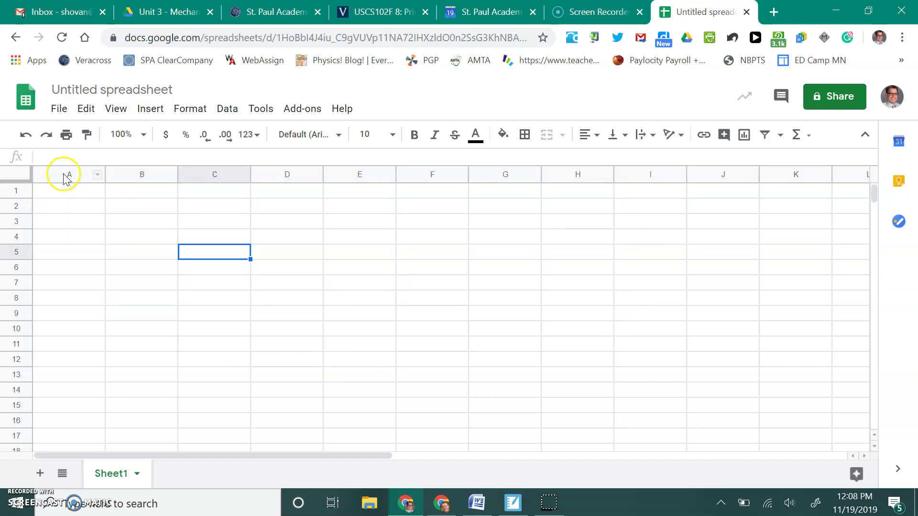
{"action": "left_click", "coordinate": [79, 271]}
{"action": "left_click", "coordinate": [149, 281]}
{"action": "left_click", "coordinate": [143, 253]}
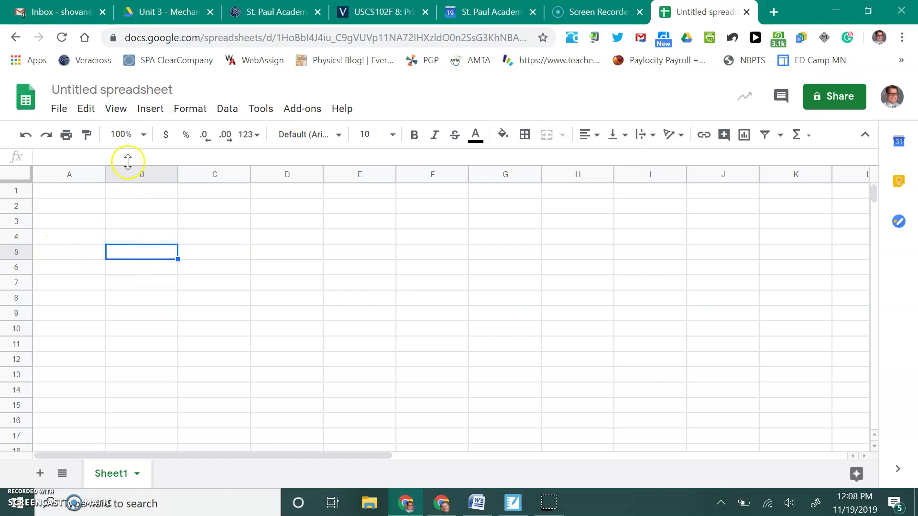
{"action": "left_click", "coordinate": [280, 223]}
{"action": "left_click", "coordinate": [177, 282]}
{"action": "left_click", "coordinate": [139, 312]}
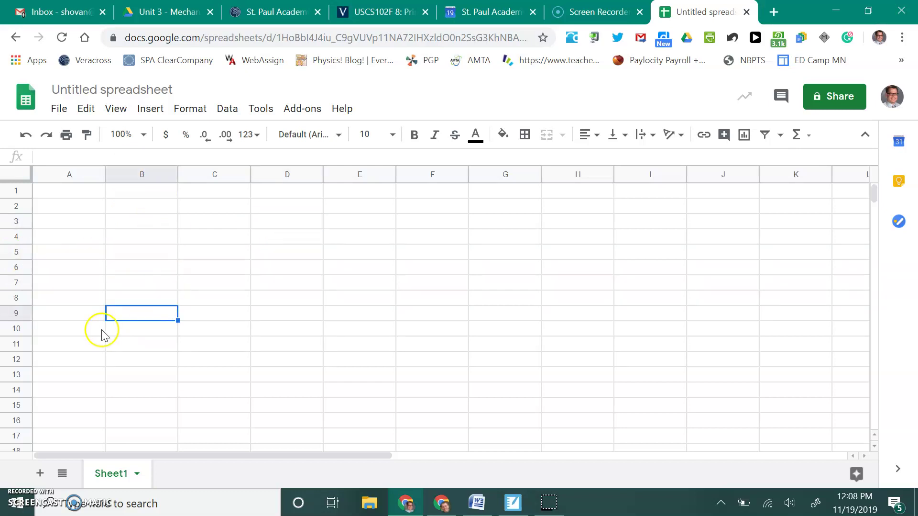
{"action": "left_click", "coordinate": [89, 330]}
{"action": "left_click", "coordinate": [87, 253]}
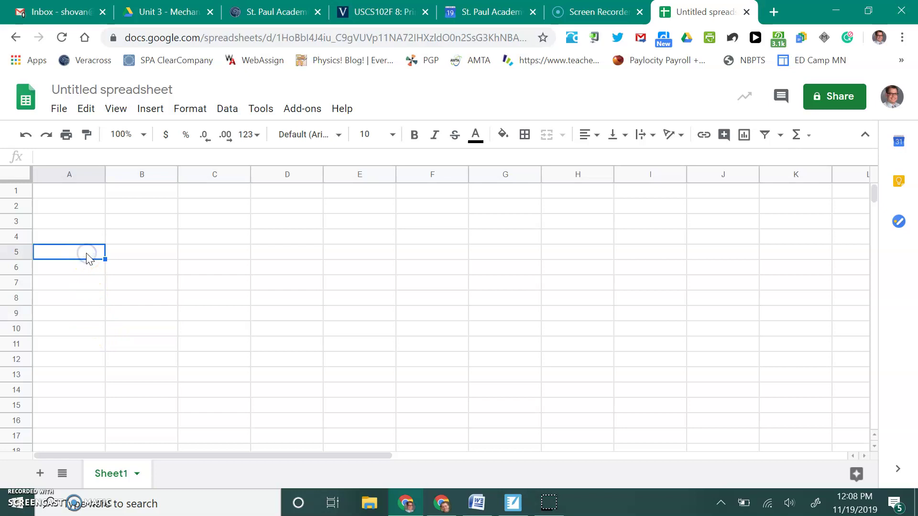
{"action": "left_click", "coordinate": [313, 206]}
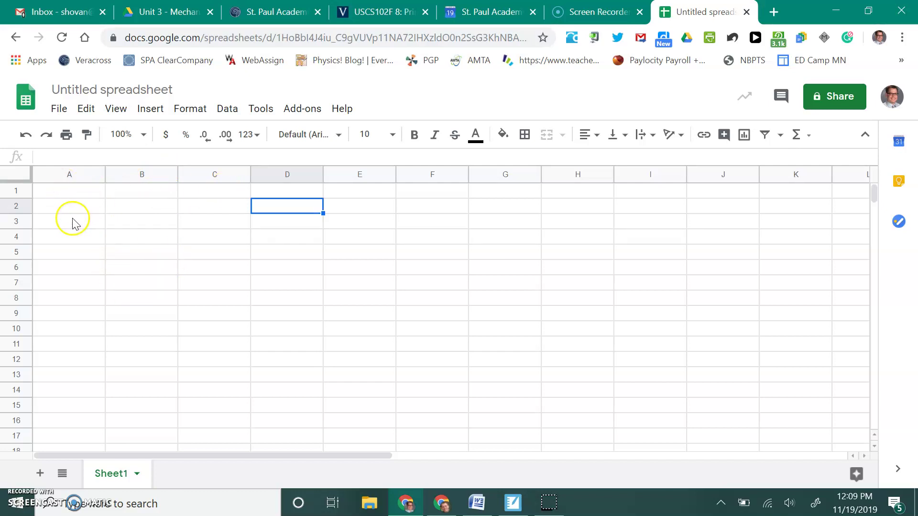
{"action": "left_click", "coordinate": [71, 191]}
{"action": "left_click", "coordinate": [129, 191]}
{"action": "left_click", "coordinate": [199, 190]}
{"action": "left_click", "coordinate": [268, 190]}
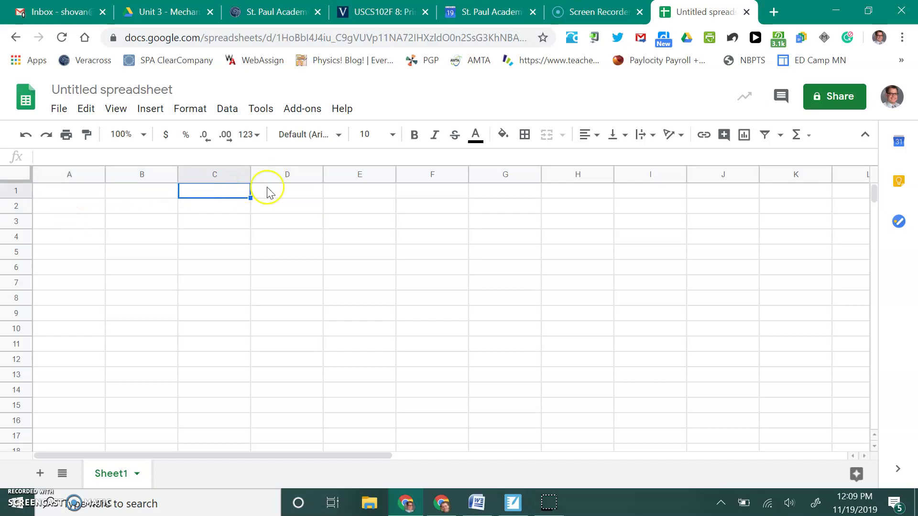
{"action": "left_click", "coordinate": [82, 191]}
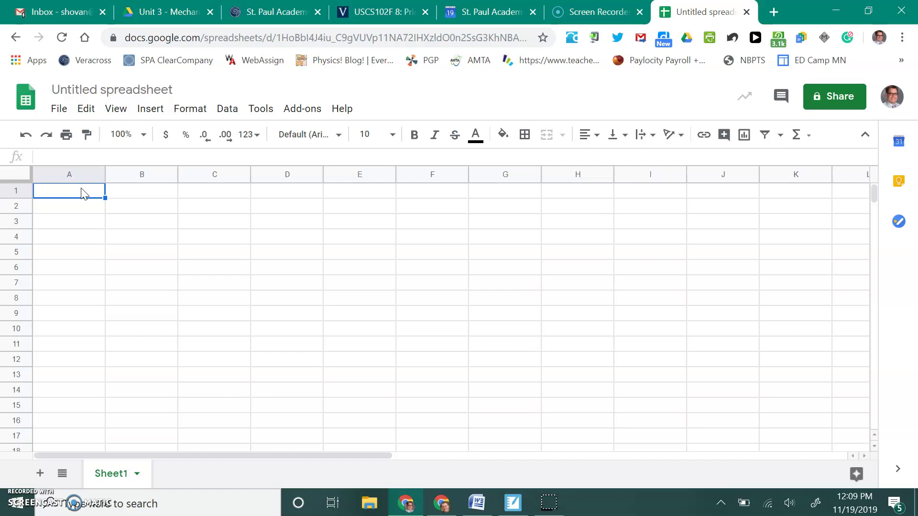
Step: Enter the heading 'Object Label (A, B, 1, 2, etc)' in cell A1
{"action": "type", "text": "Object "}
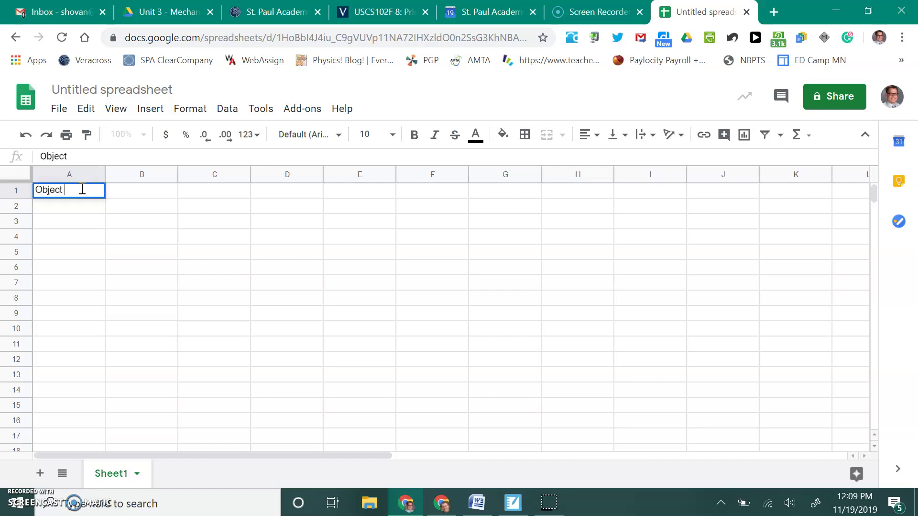
{"action": "type", "text": "Label (A, "}
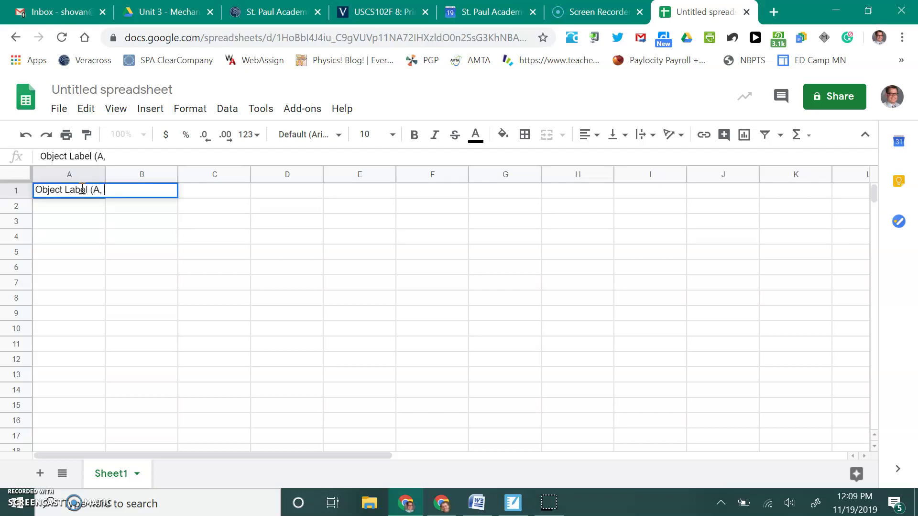
{"action": "type", "text": "B, @"}
{"action": "key", "text": "BackSpace"}
{"action": "type", "text": "1, 2, "}
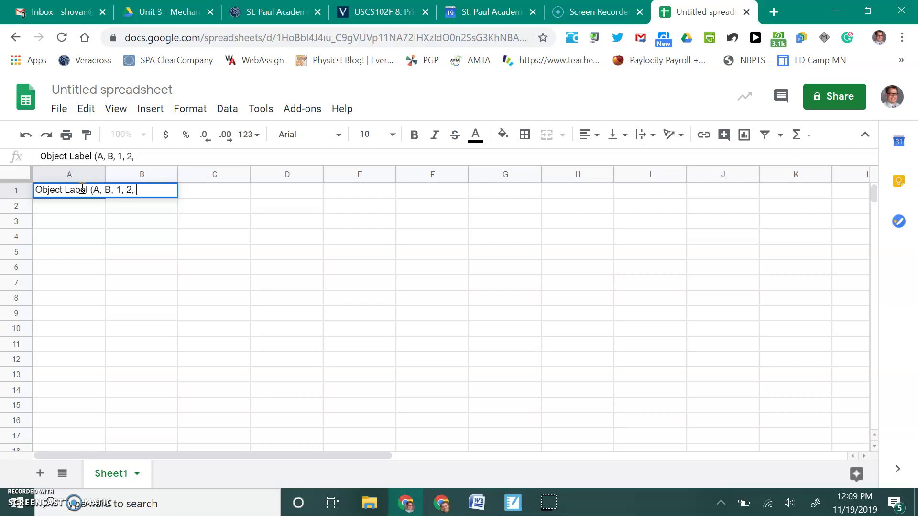
{"action": "type", "text": "etc)"}
{"action": "key", "text": "Tab"}
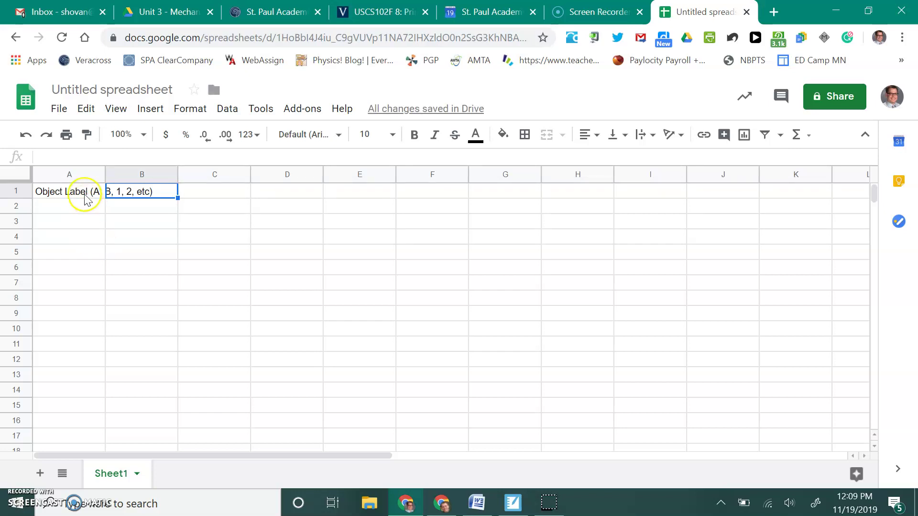
Step: Apply Wrap text wrapping to the A1 heading so it fits on two lines
{"action": "left_click", "coordinate": [84, 205]}
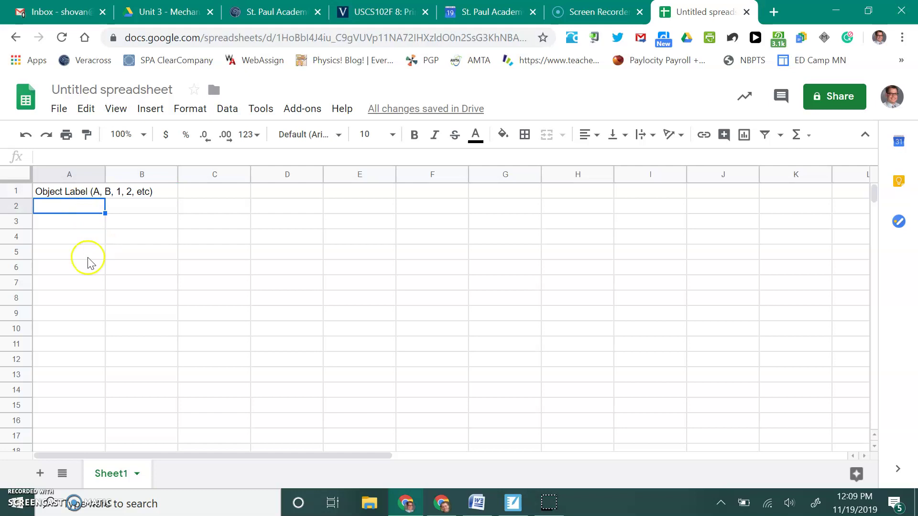
{"action": "left_click", "coordinate": [78, 192]}
{"action": "left_click", "coordinate": [134, 178]}
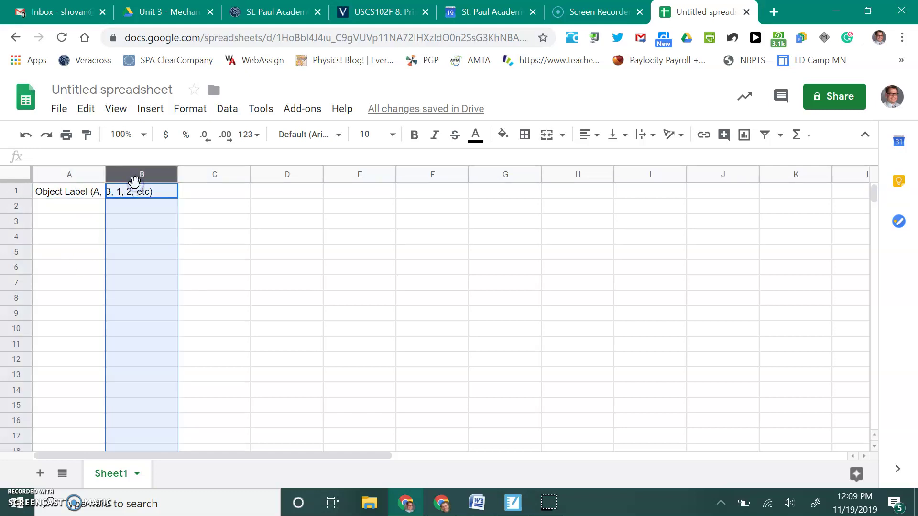
{"action": "left_click", "coordinate": [88, 192]}
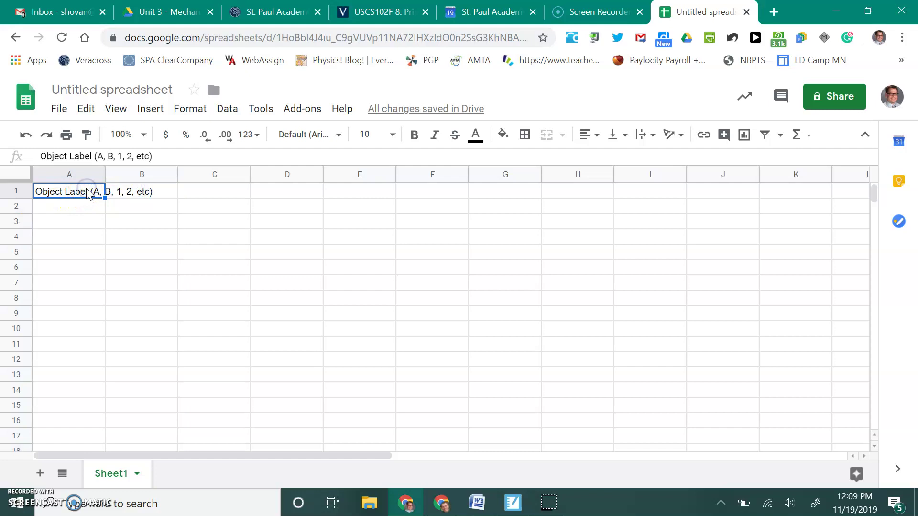
{"action": "left_click", "coordinate": [646, 139]}
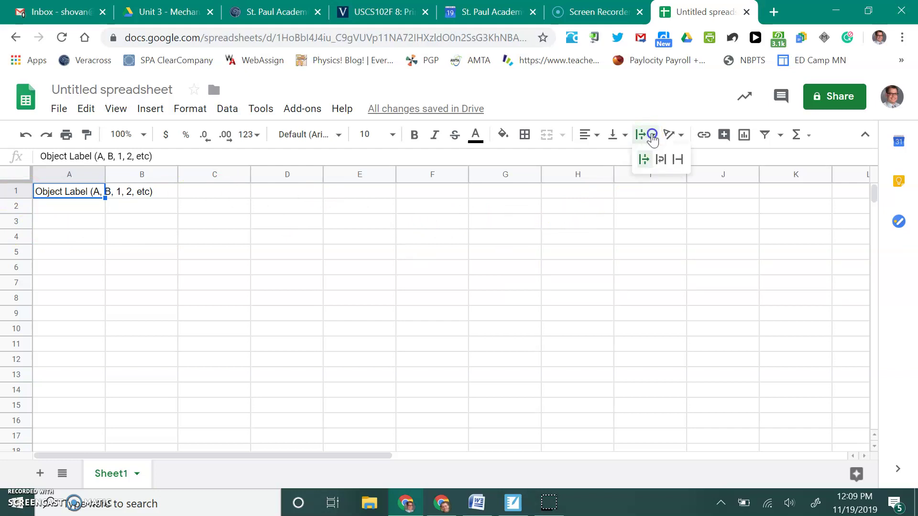
{"action": "left_click", "coordinate": [663, 165]}
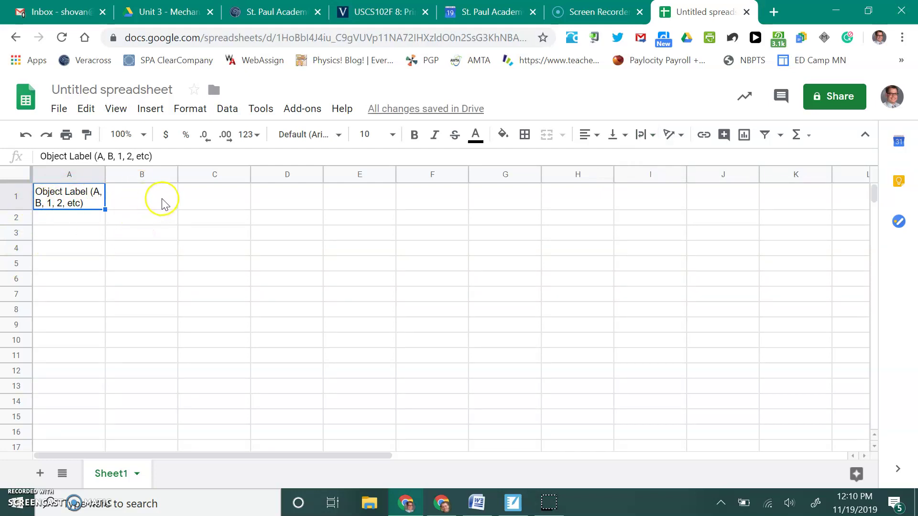
{"action": "left_click", "coordinate": [138, 196]}
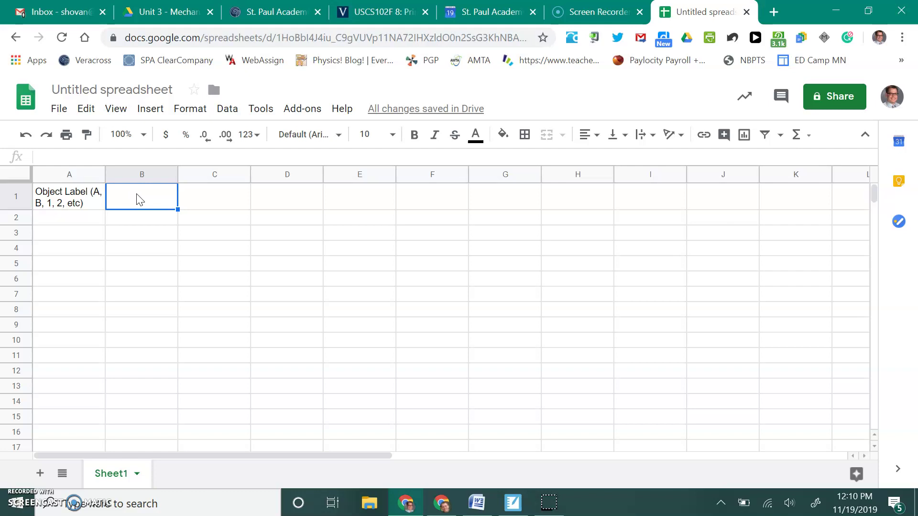
Step: Enter the Mass (g) heading in cell B1
{"action": "type", "text": "Mass"}
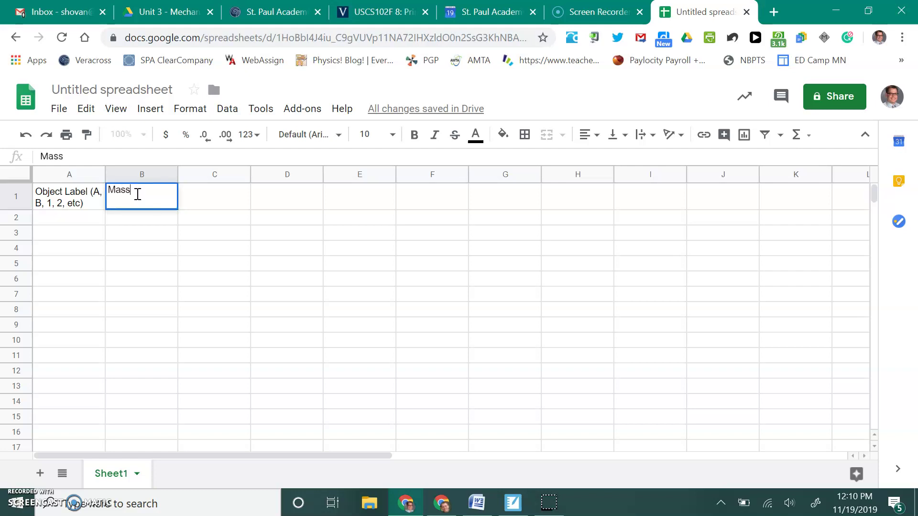
{"action": "type", "text": " (g)"}
{"action": "left_click", "coordinate": [154, 223]}
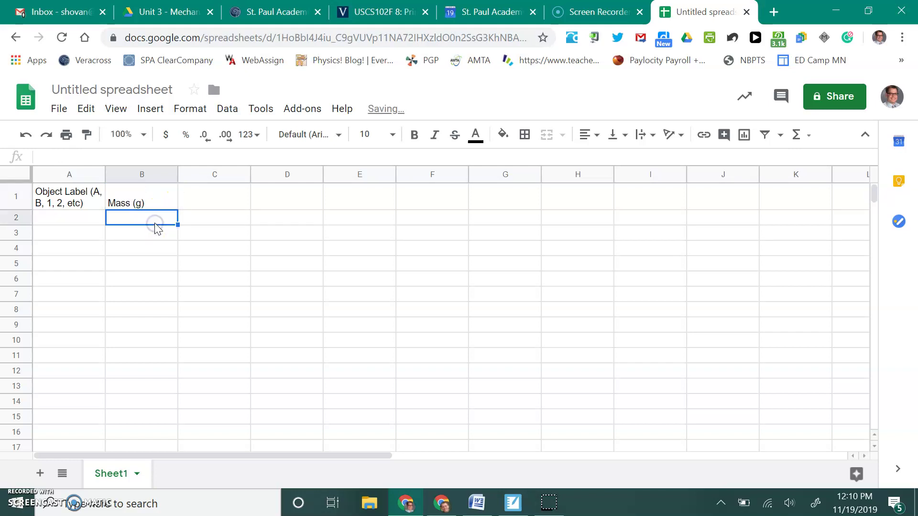
{"action": "left_click", "coordinate": [152, 241]}
{"action": "left_click", "coordinate": [150, 262]}
{"action": "left_click", "coordinate": [133, 299]}
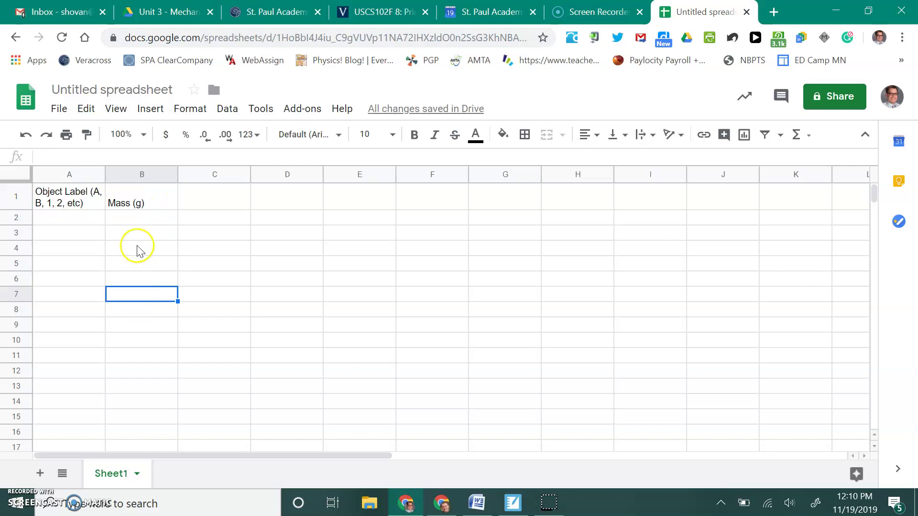
{"action": "left_click", "coordinate": [136, 217]}
{"action": "left_click", "coordinate": [137, 233]}
{"action": "left_click", "coordinate": [139, 248]}
{"action": "left_click", "coordinate": [139, 275]}
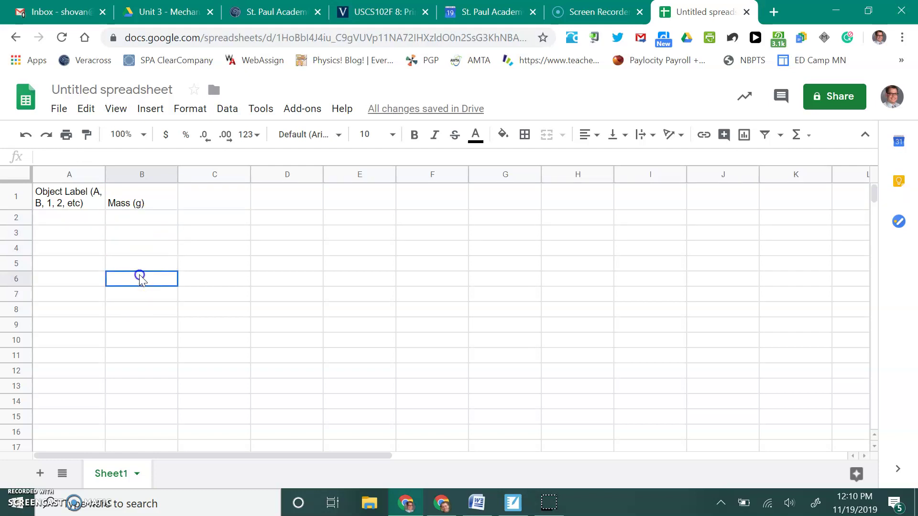
{"action": "left_click", "coordinate": [141, 293]}
{"action": "left_click", "coordinate": [142, 269]}
{"action": "left_click", "coordinate": [133, 217]}
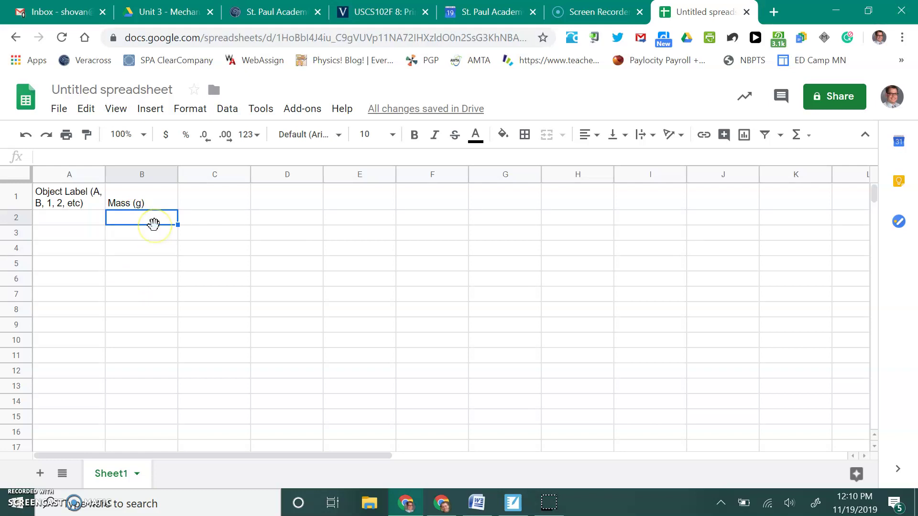
{"action": "left_click", "coordinate": [123, 223]}
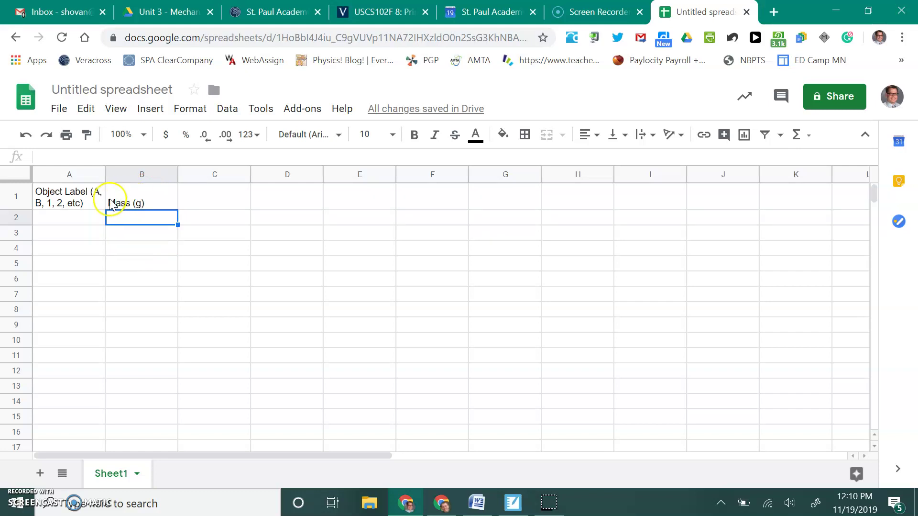
Step: Add headings Mass (kg), Weight (N) and Distance from Force to Pivot (cm) in C1–E1
{"action": "left_click", "coordinate": [216, 195]}
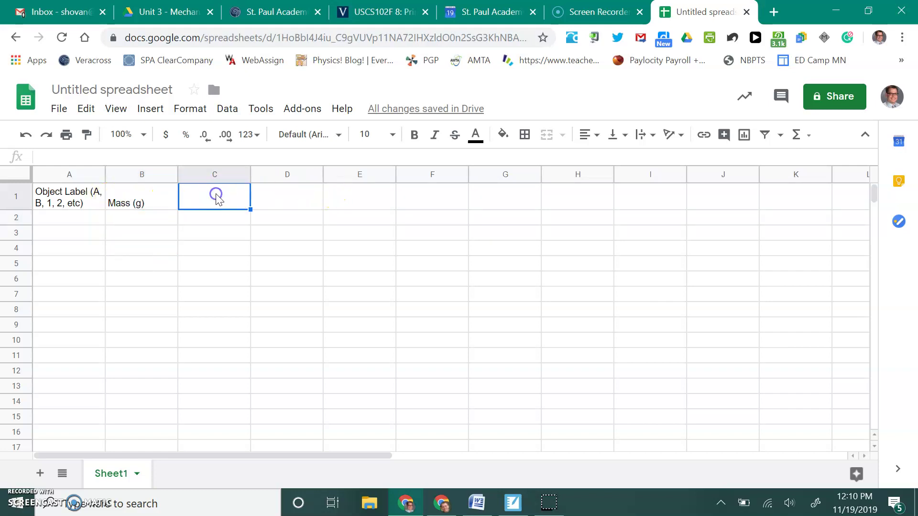
{"action": "type", "text": "M"}
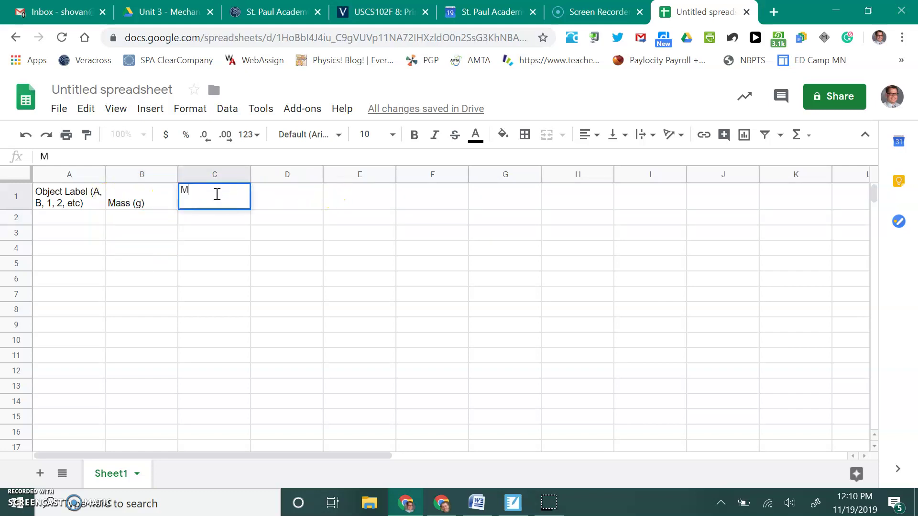
{"action": "type", "text": "ass (kg)"}
{"action": "key", "text": "Tab"}
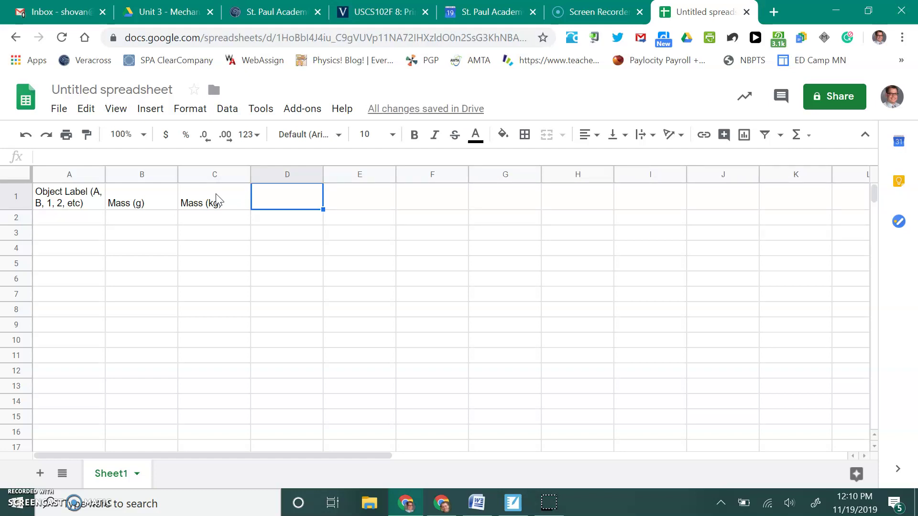
{"action": "type", "text": "Weight"}
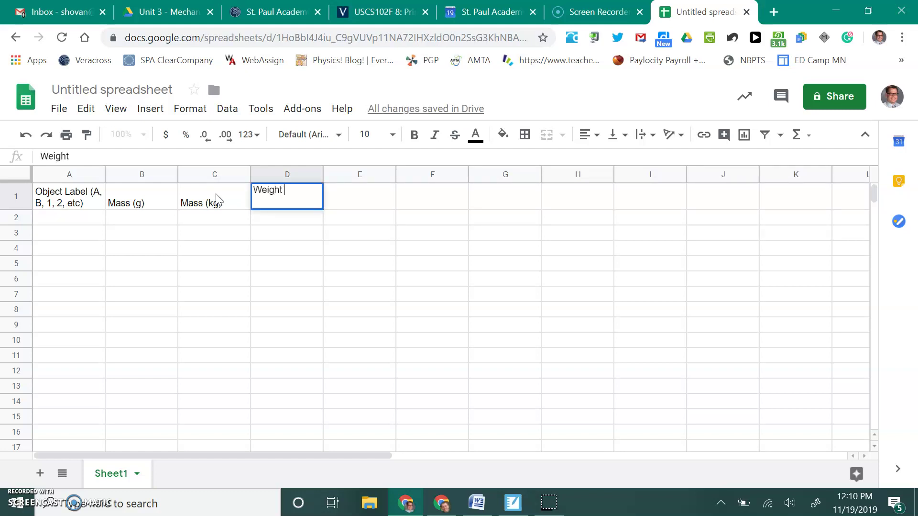
{"action": "type", "text": " (N)"}
{"action": "key", "text": "Return"}
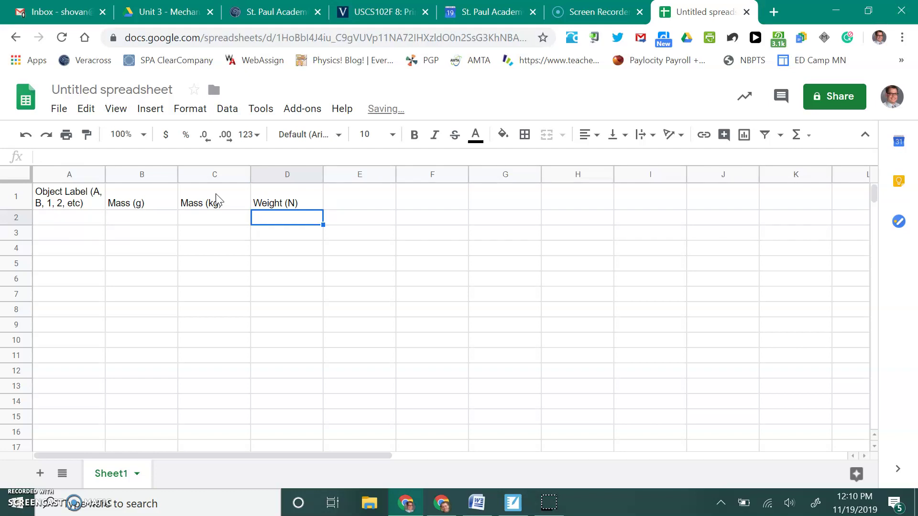
{"action": "key", "text": "Right"}
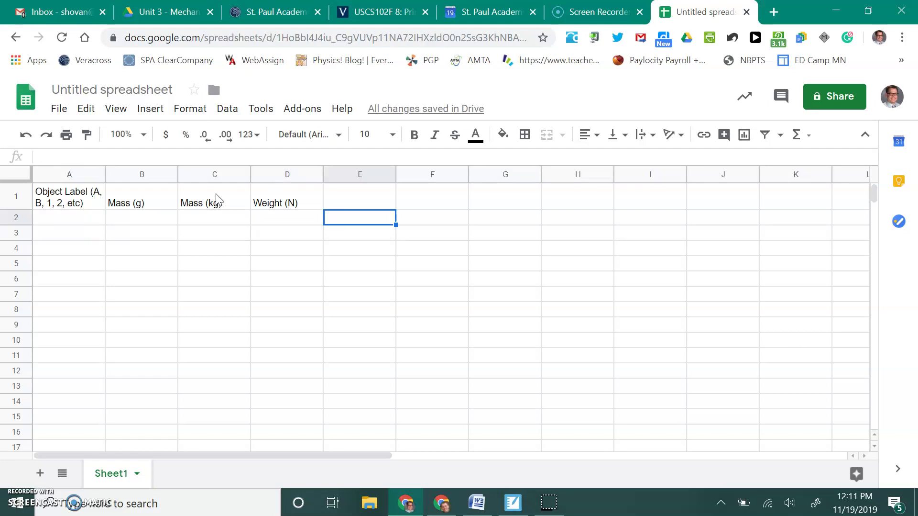
{"action": "key", "text": "Up"}
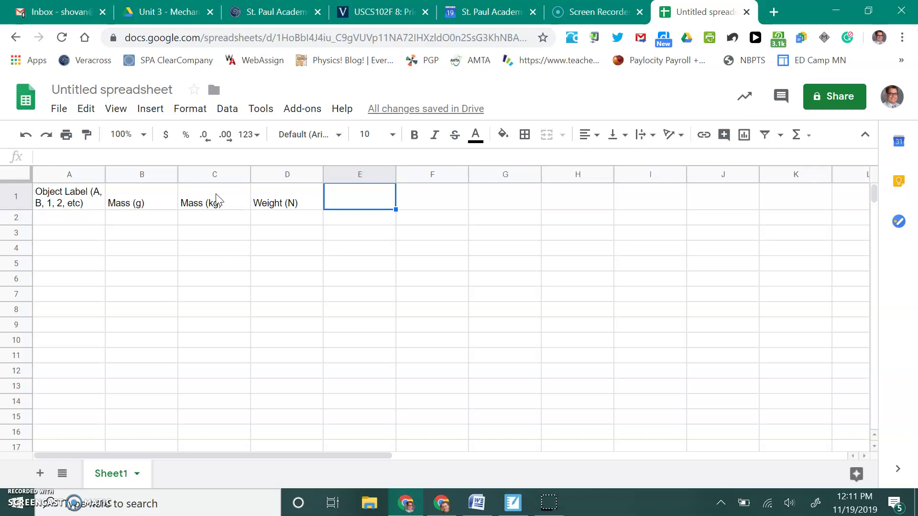
{"action": "type", "text": "Distance "}
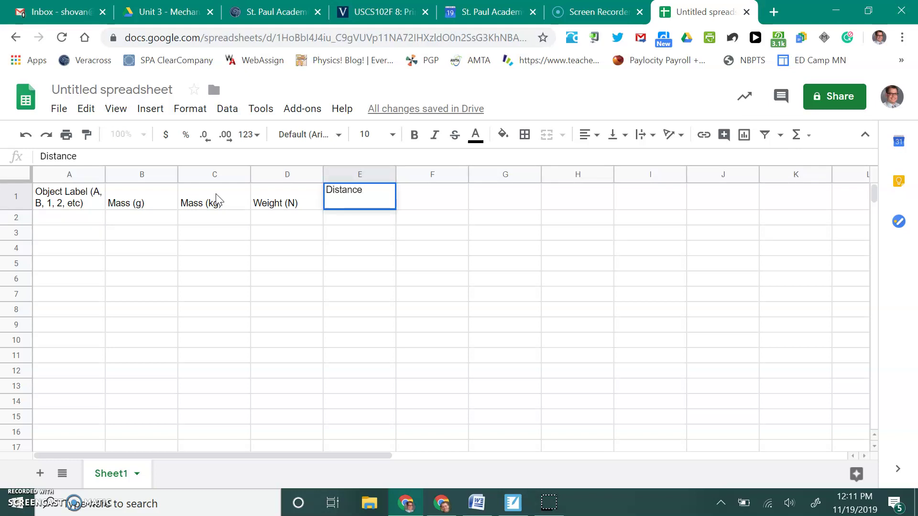
{"action": "type", "text": "from Forc"}
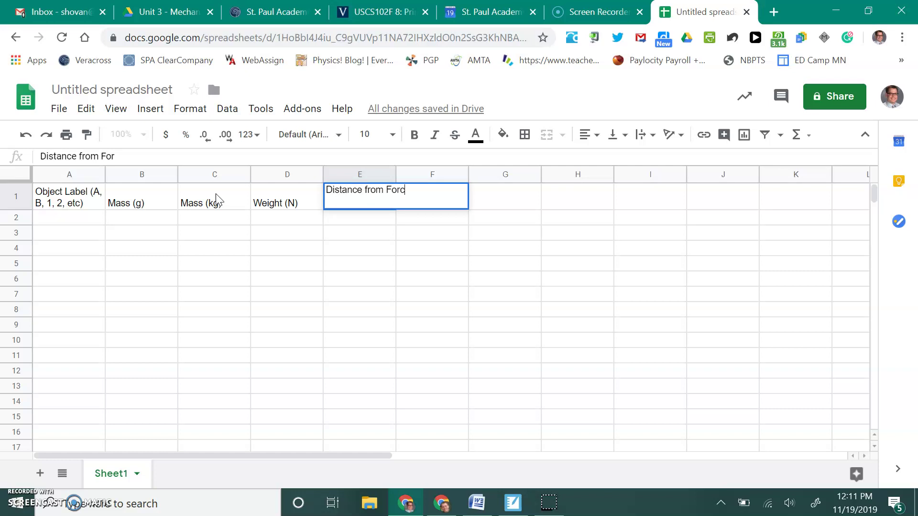
{"action": "type", "text": "e to Pivot ("}
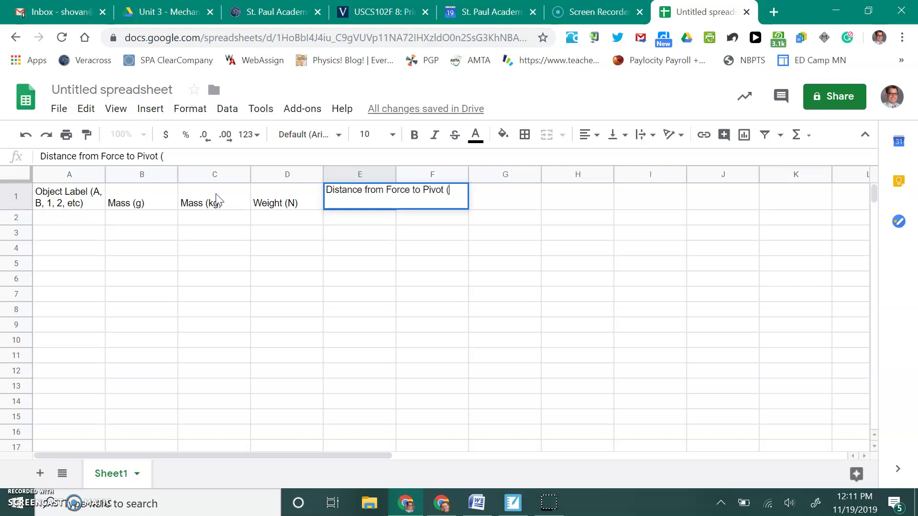
{"action": "type", "text": "cm)"}
{"action": "key", "text": "Return"}
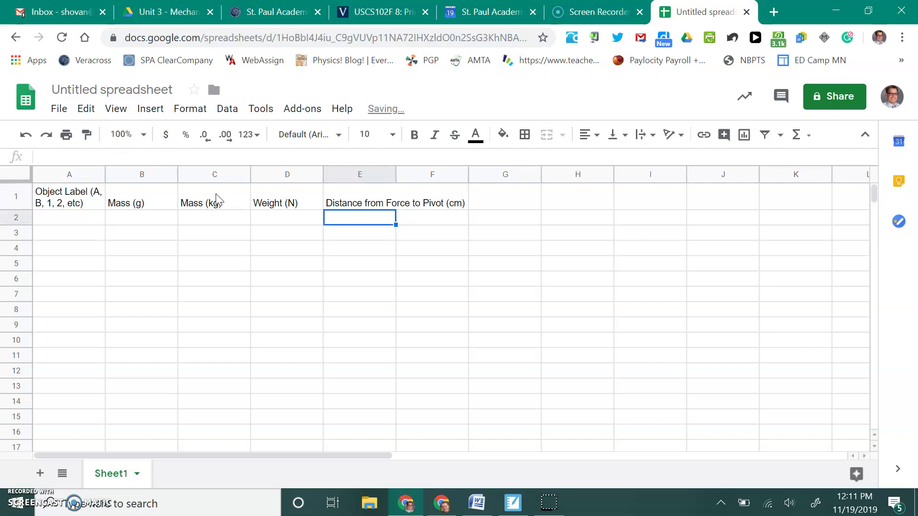
Step: Wrap the E1 heading, then add a wrapped 'Distance from Force to Pivot (m)' heading in F1
{"action": "left_click", "coordinate": [365, 196]}
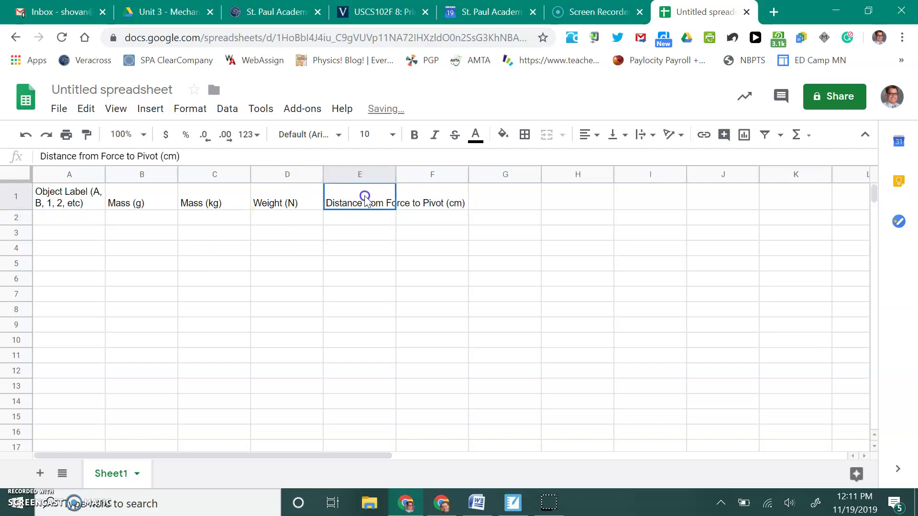
{"action": "left_click", "coordinate": [645, 135]}
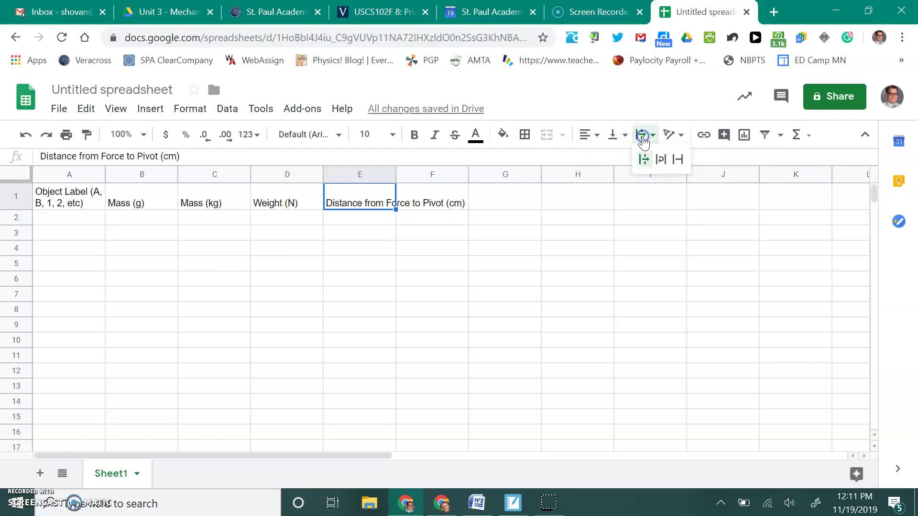
{"action": "left_click", "coordinate": [662, 158]}
{"action": "left_click", "coordinate": [437, 195]}
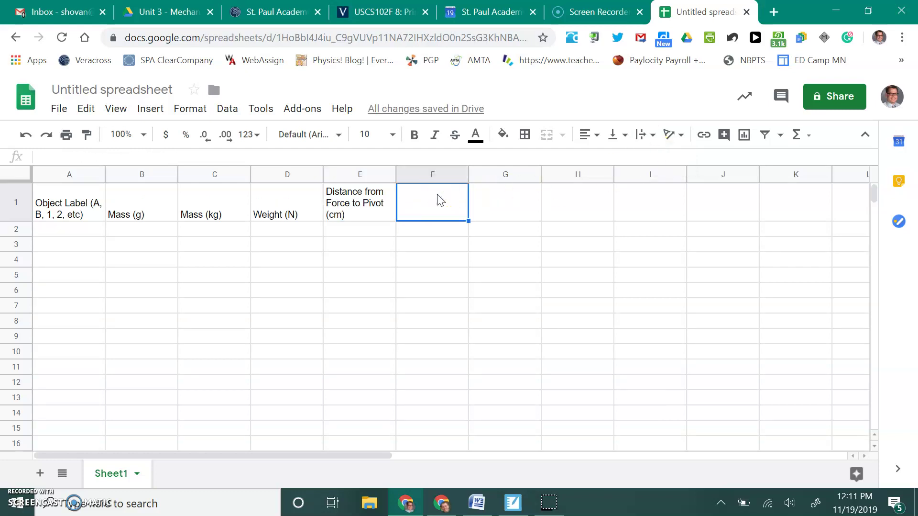
{"action": "type", "text": "D"}
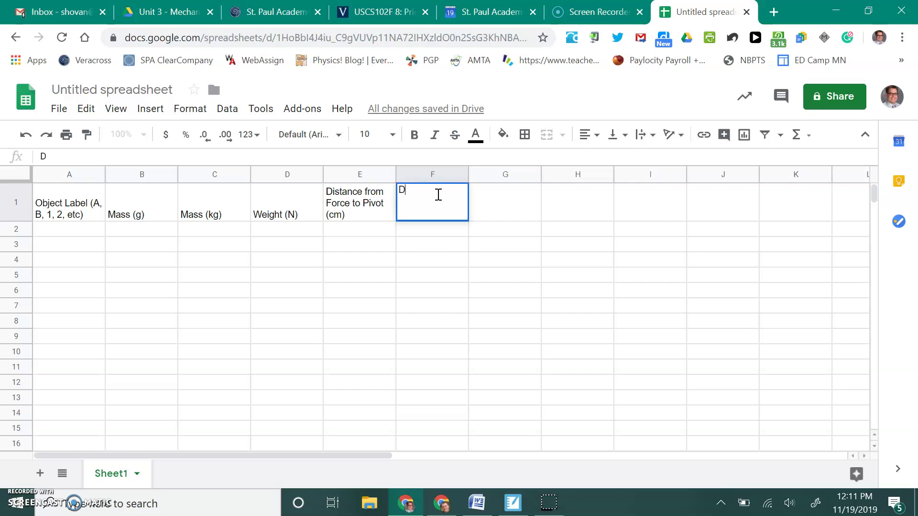
{"action": "type", "text": "istance from Force to Pivot (m"}
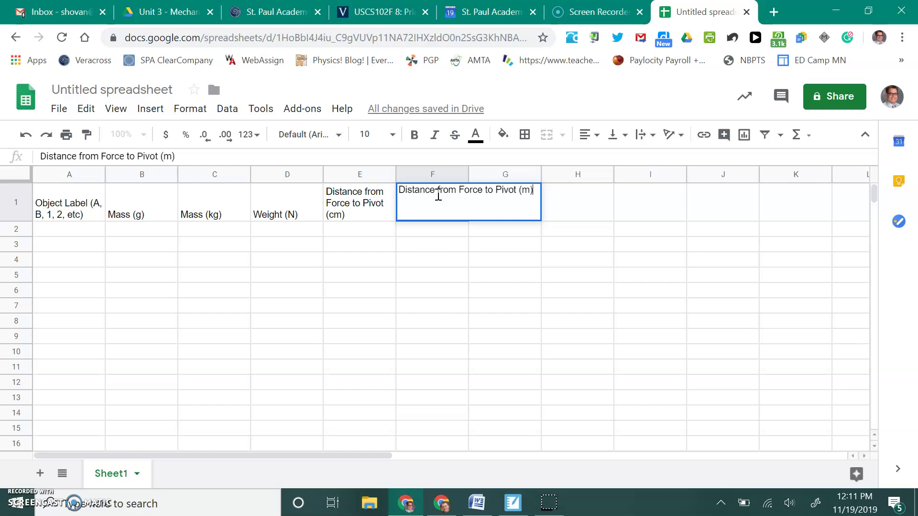
{"action": "key", "text": "Return"}
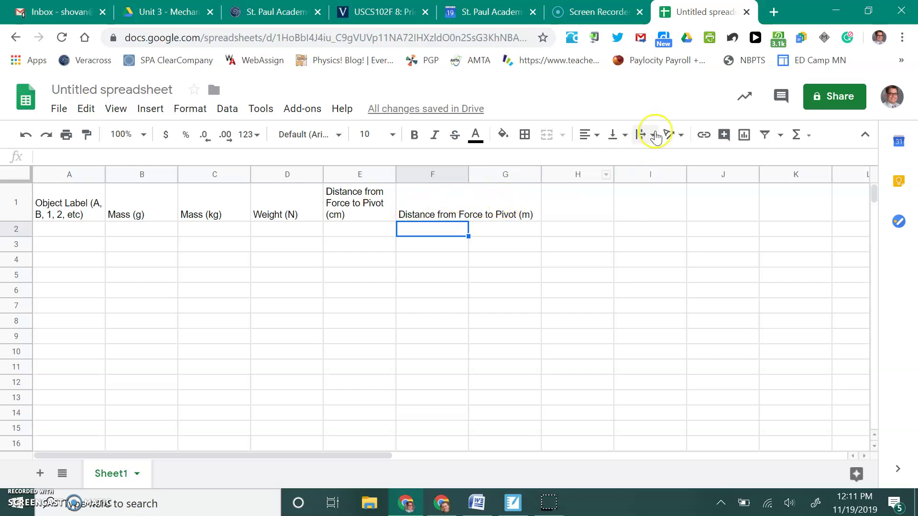
{"action": "left_click", "coordinate": [405, 211]}
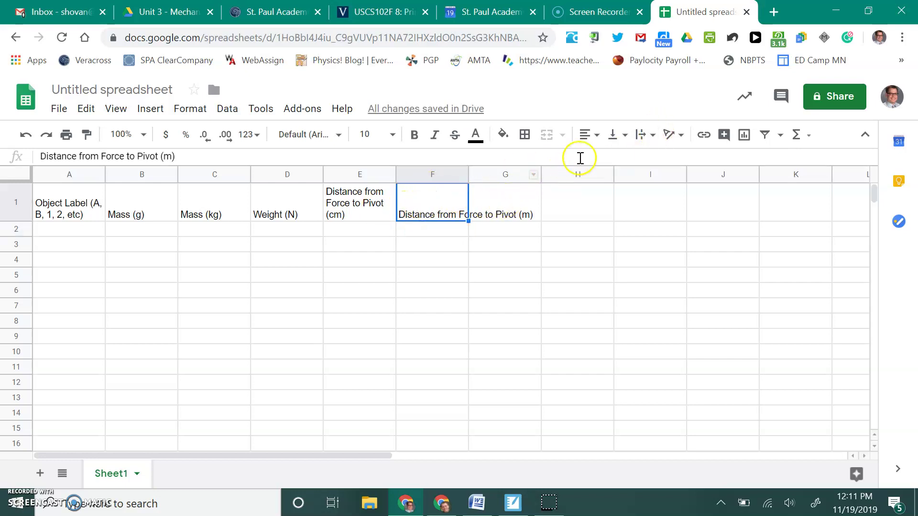
{"action": "left_click", "coordinate": [652, 138]}
{"action": "left_click", "coordinate": [661, 159]}
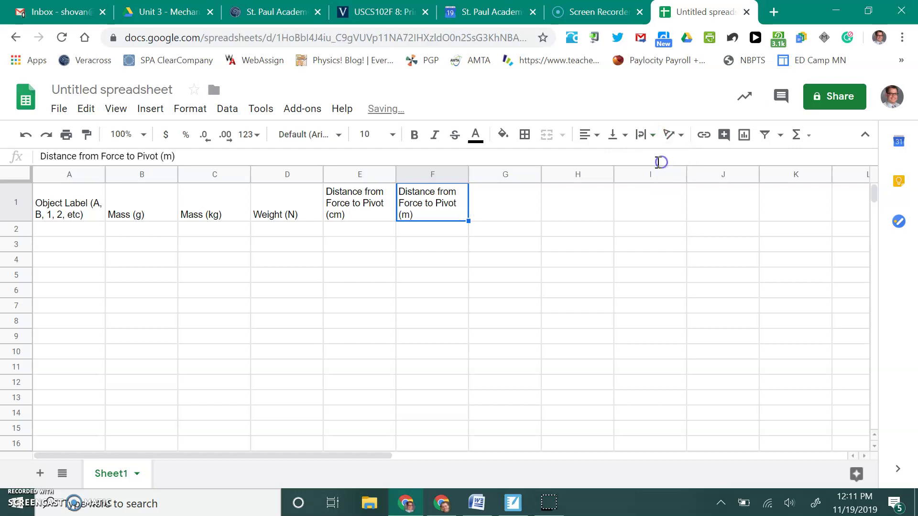
Step: Add the Torque (Nm) heading in cell G1
{"action": "left_click", "coordinate": [521, 205]}
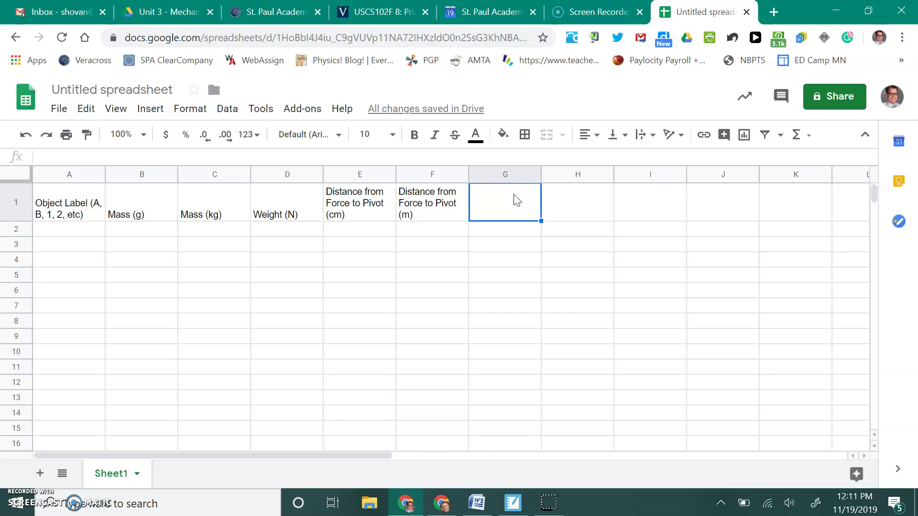
{"action": "type", "text": "Torque (Nm"}
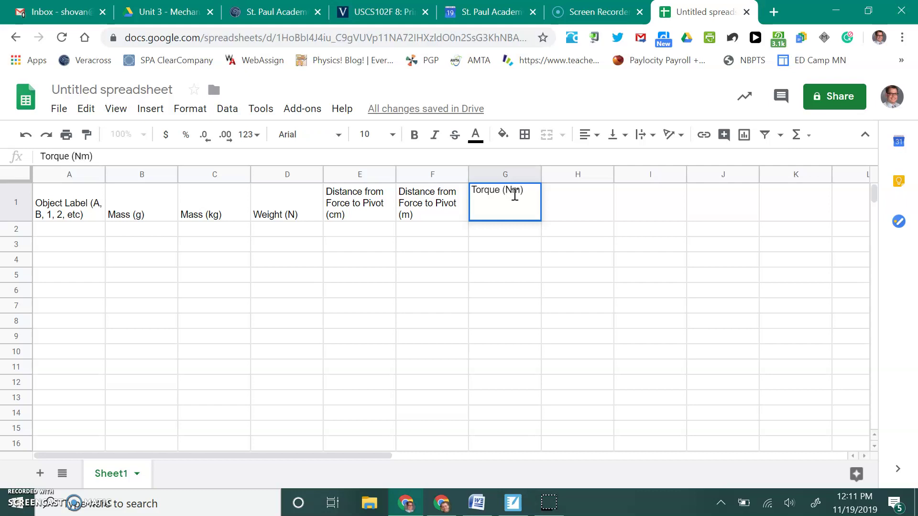
{"action": "key", "text": "Return"}
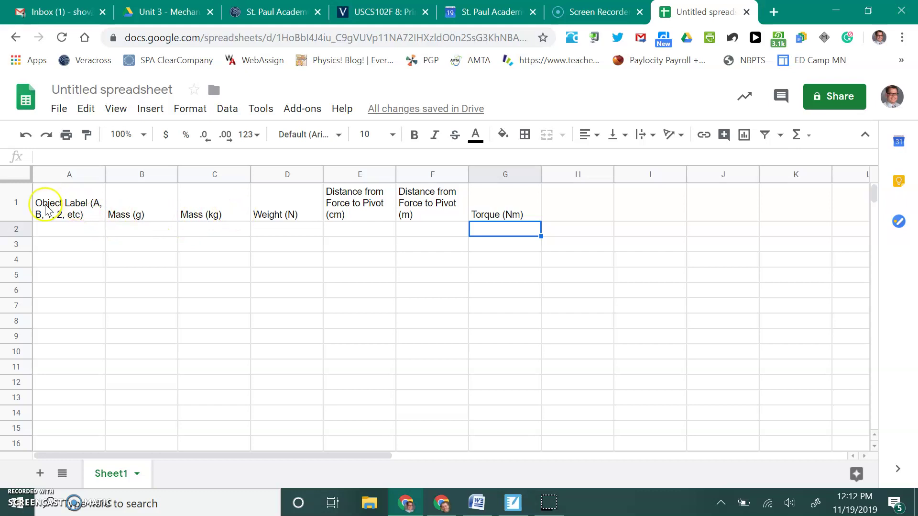
Step: Make the row 1 headings bold and centre them vertically and horizontally
{"action": "left_click", "coordinate": [9, 206]}
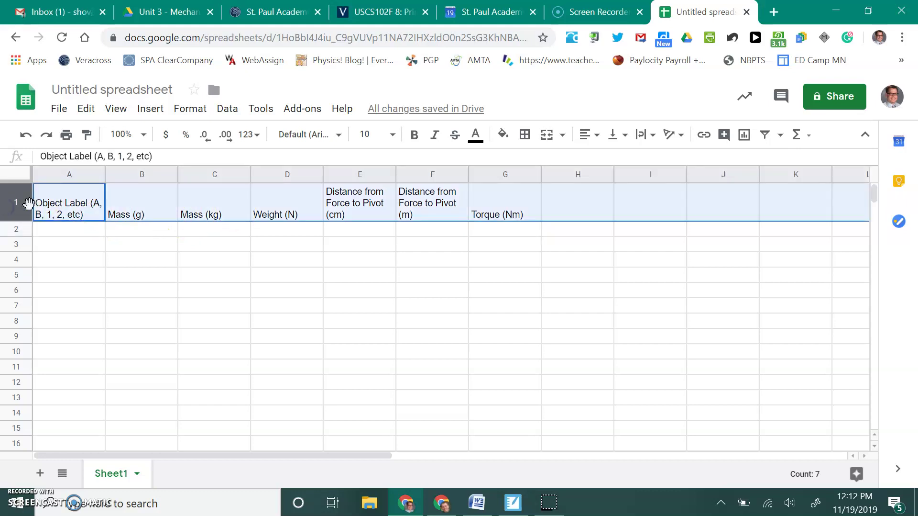
{"action": "left_click", "coordinate": [424, 142]}
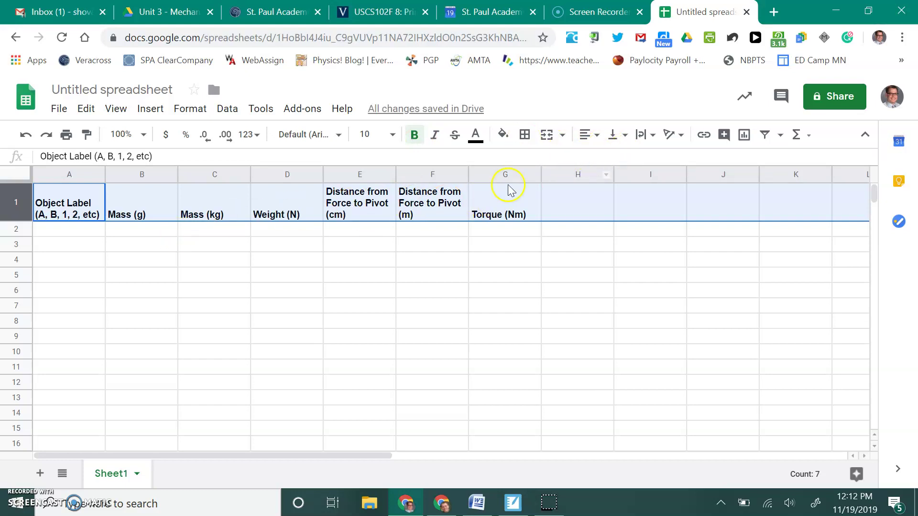
{"action": "left_click", "coordinate": [625, 139]}
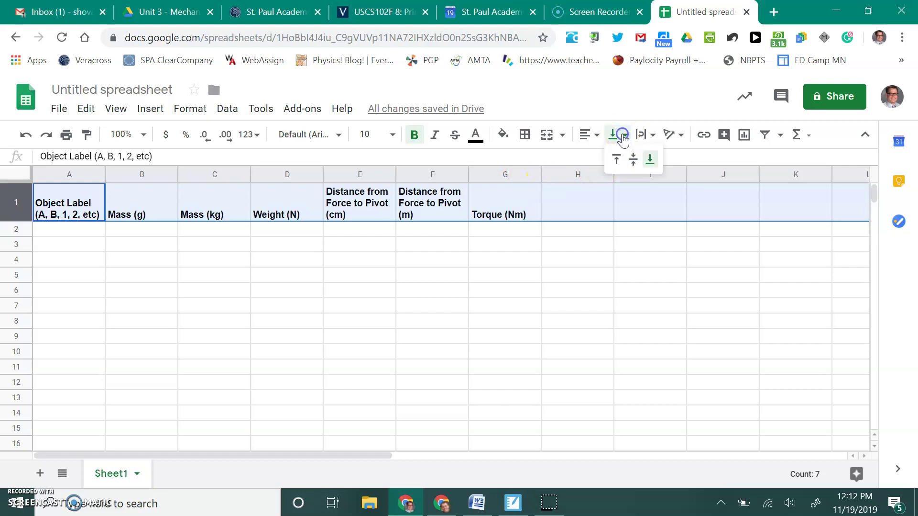
{"action": "left_click", "coordinate": [635, 161]}
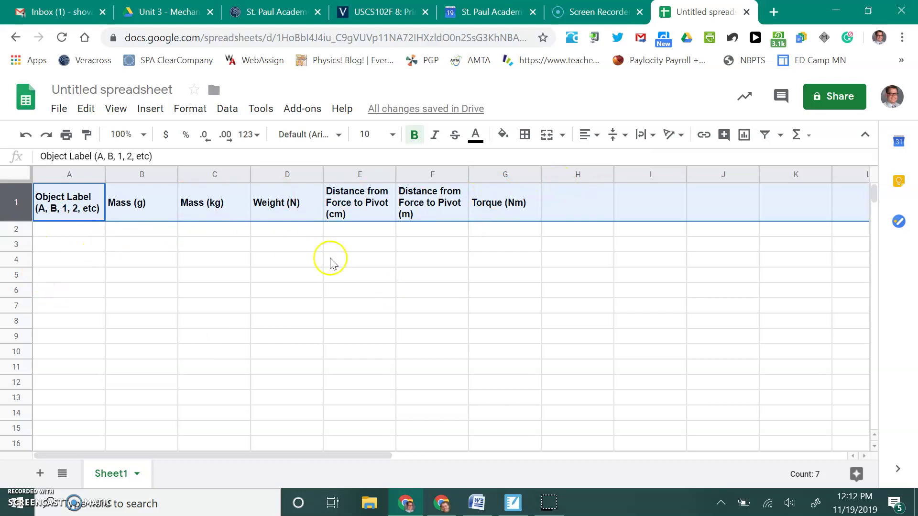
{"action": "left_click", "coordinate": [593, 137]}
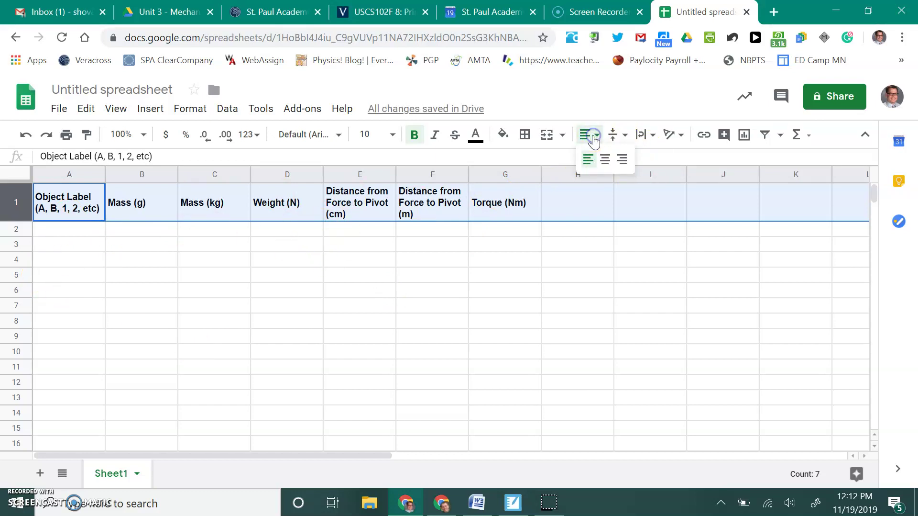
{"action": "left_click", "coordinate": [605, 160]}
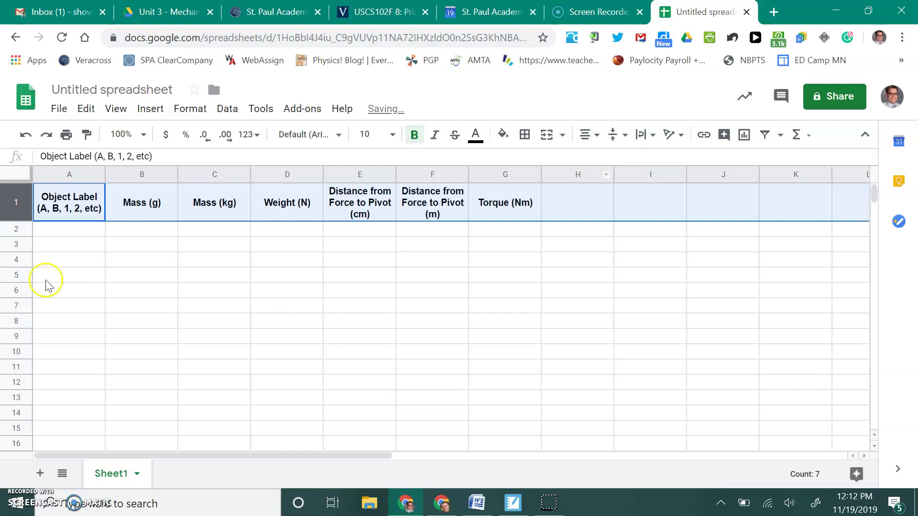
{"action": "left_click", "coordinate": [341, 278]}
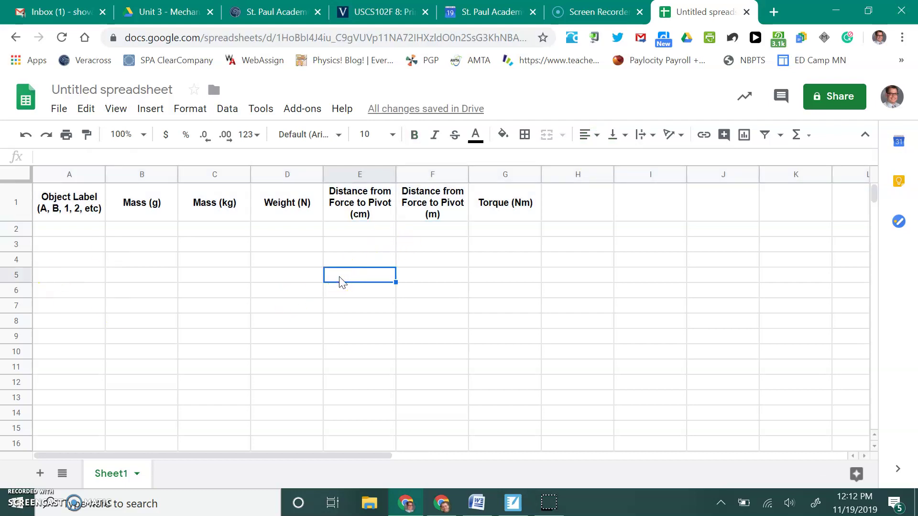
Step: Enter object labels A–H and 1–4 down cells A2–A13
{"action": "left_click", "coordinate": [56, 229]}
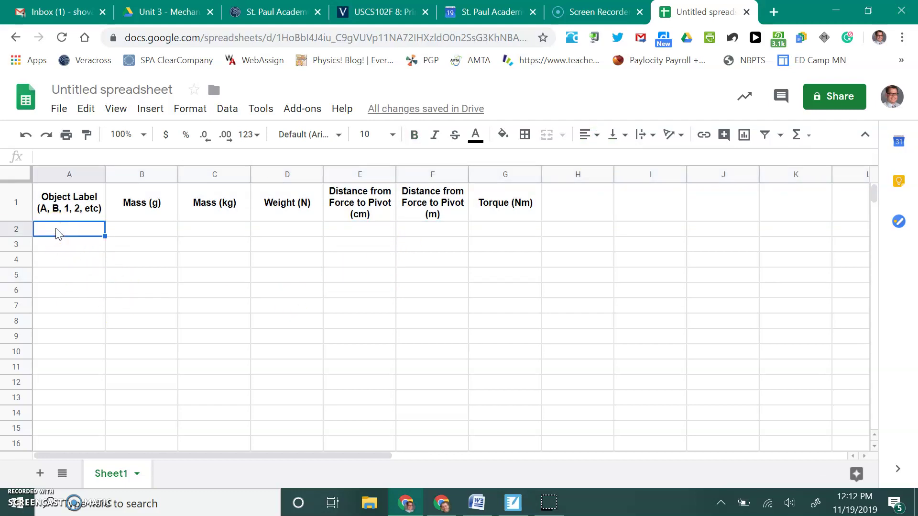
{"action": "type", "text": "A"}
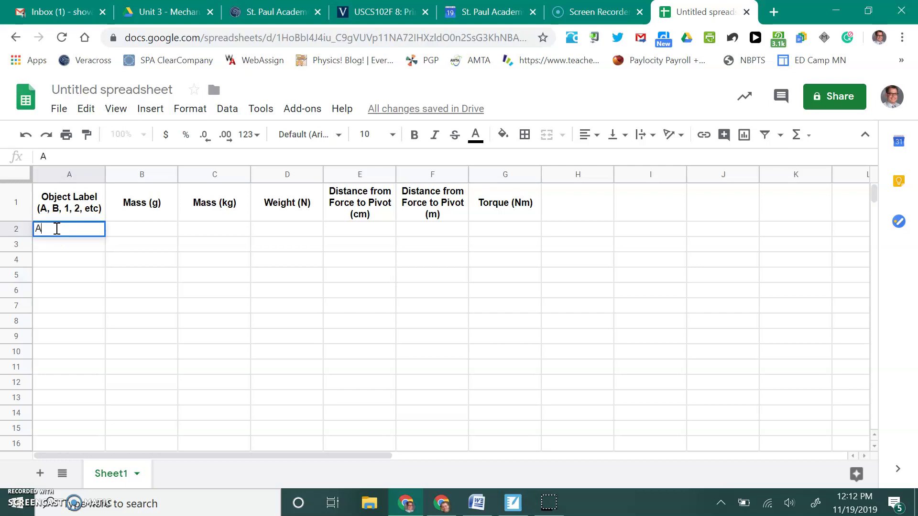
{"action": "key", "text": "Return"}
{"action": "type", "text": "B"}
{"action": "key", "text": "Return"}
{"action": "type", "text": "C"}
{"action": "key", "text": "Return"}
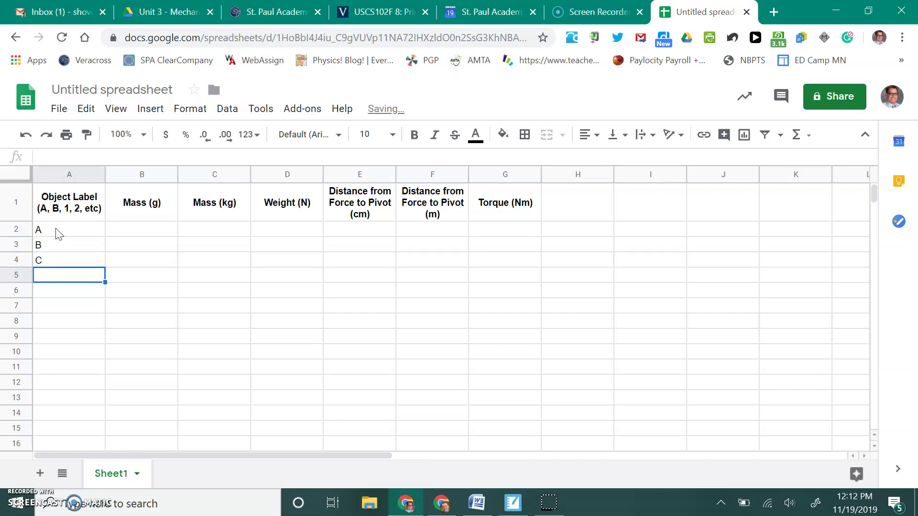
{"action": "type", "text": "D"}
{"action": "key", "text": "Return"}
{"action": "type", "text": "F"}
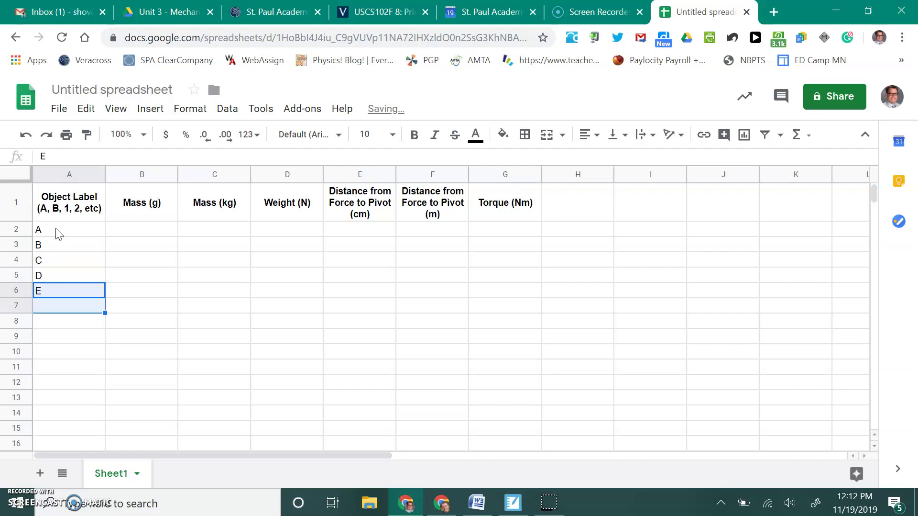
{"action": "key", "text": "Return"}
{"action": "type", "text": "G"}
{"action": "key", "text": "BackSpace"}
{"action": "type", "text": "H"}
{"action": "key", "text": "Return"}
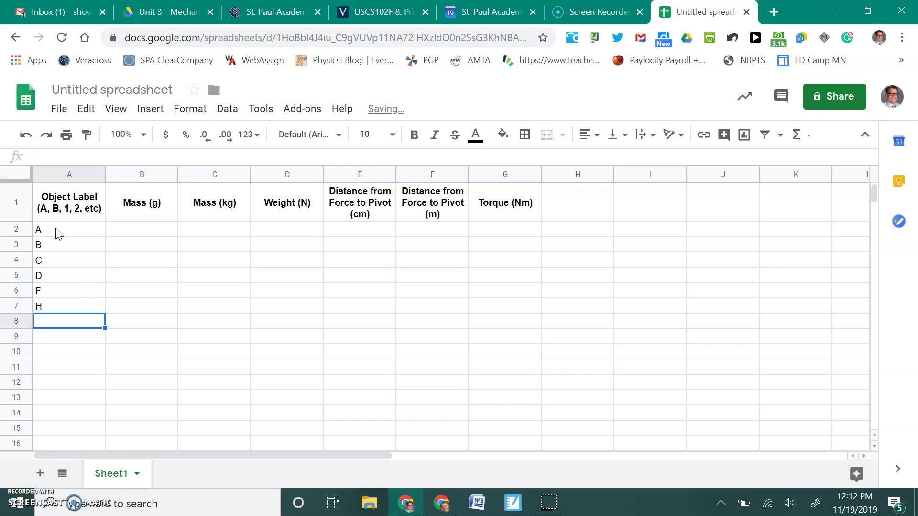
{"action": "key", "text": "Up"}
{"action": "key", "text": "Up"}
{"action": "type", "text": "E"}
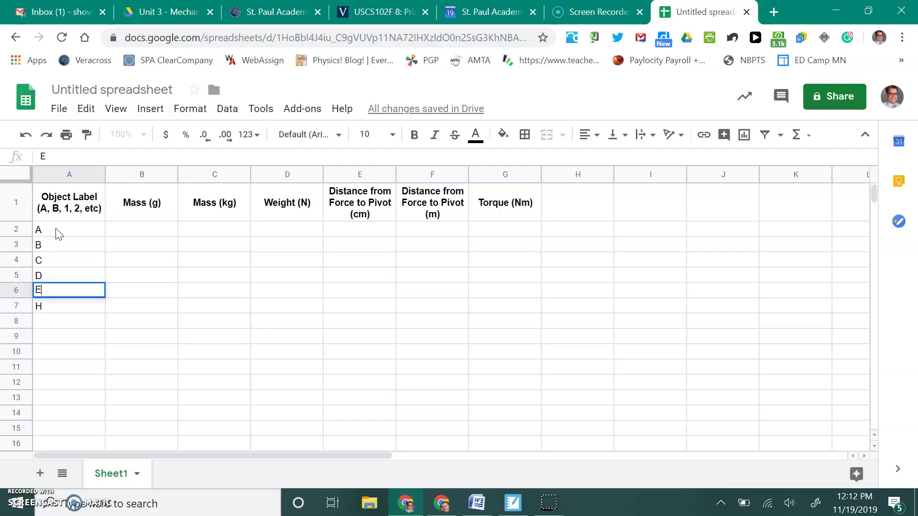
{"action": "key", "text": "Return"}
{"action": "type", "text": "F"}
{"action": "key", "text": "Return"}
{"action": "type", "text": "G"}
{"action": "key", "text": "Return"}
{"action": "type", "text": "H"}
{"action": "key", "text": "Return"}
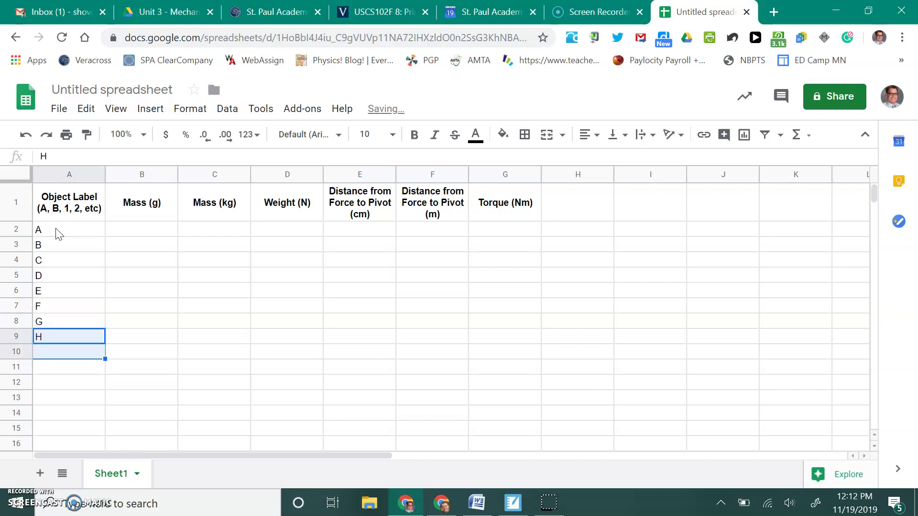
{"action": "key", "text": "Up"}
{"action": "key", "text": "Down"}
{"action": "type", "text": "1"}
{"action": "key", "text": "Return"}
{"action": "type", "text": "2"}
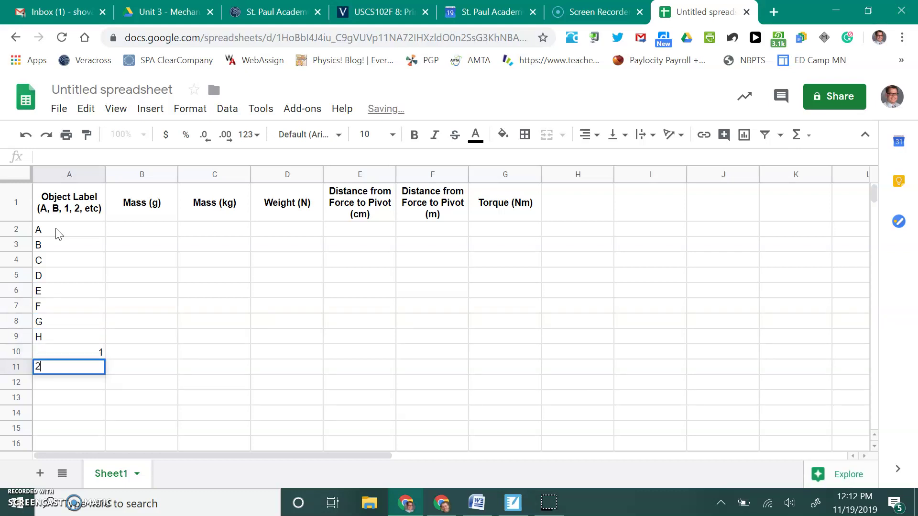
{"action": "key", "text": "Return"}
{"action": "type", "text": "3"}
{"action": "key", "text": "Return"}
{"action": "type", "text": "4"}
{"action": "key", "text": "Return"}
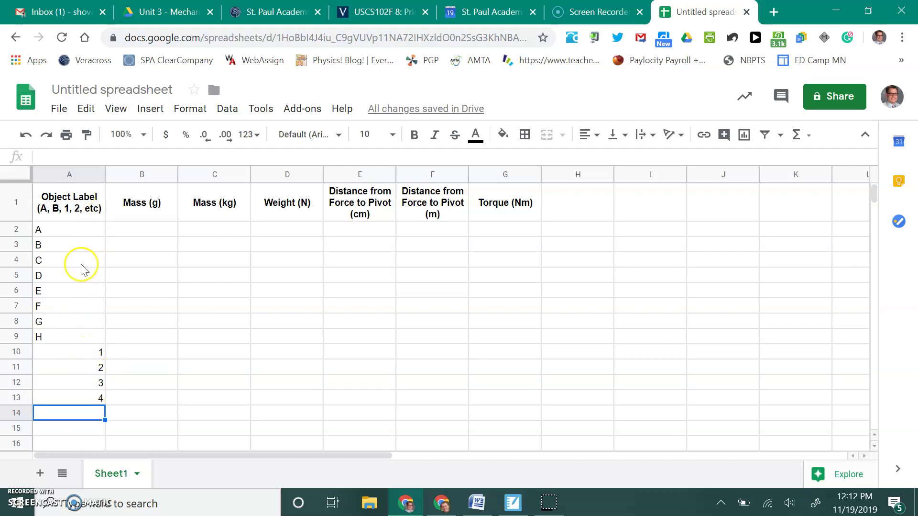
Step: Centre the object labels horizontally in column A
{"action": "left_click", "coordinate": [60, 173]}
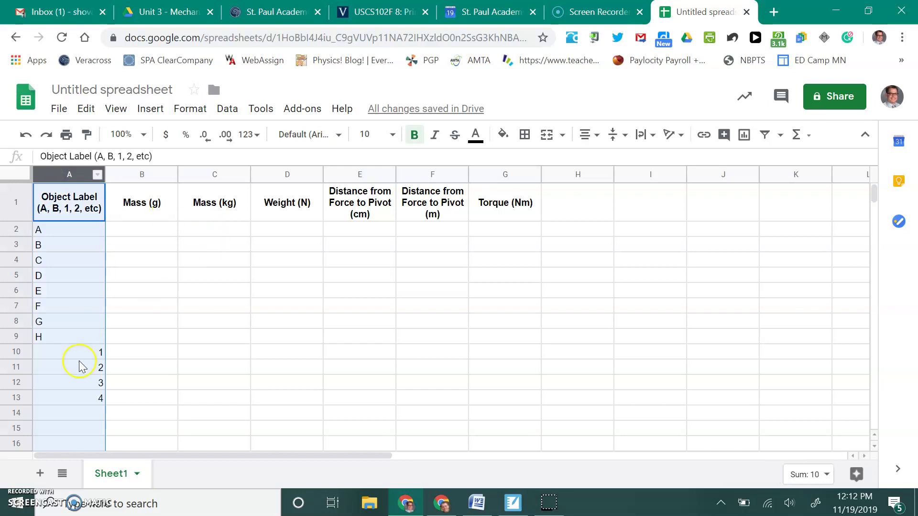
{"action": "left_click", "coordinate": [589, 137]}
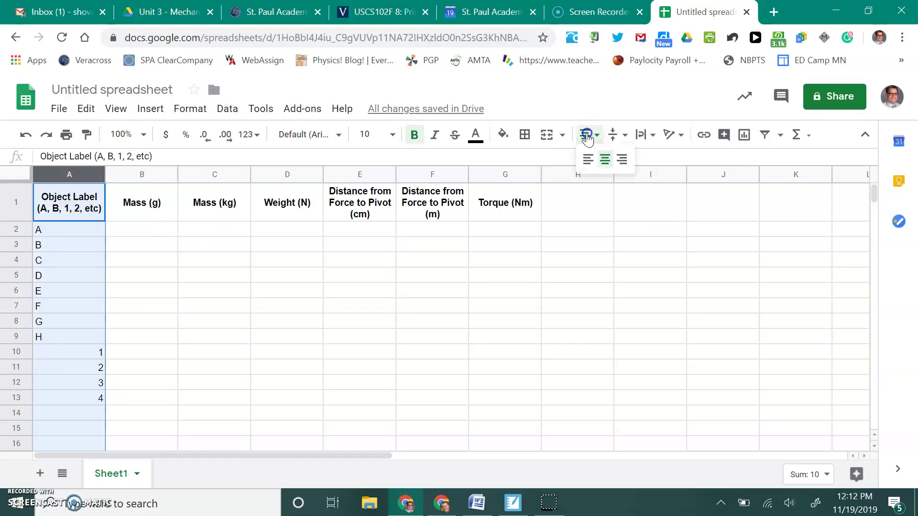
{"action": "left_click", "coordinate": [605, 160]}
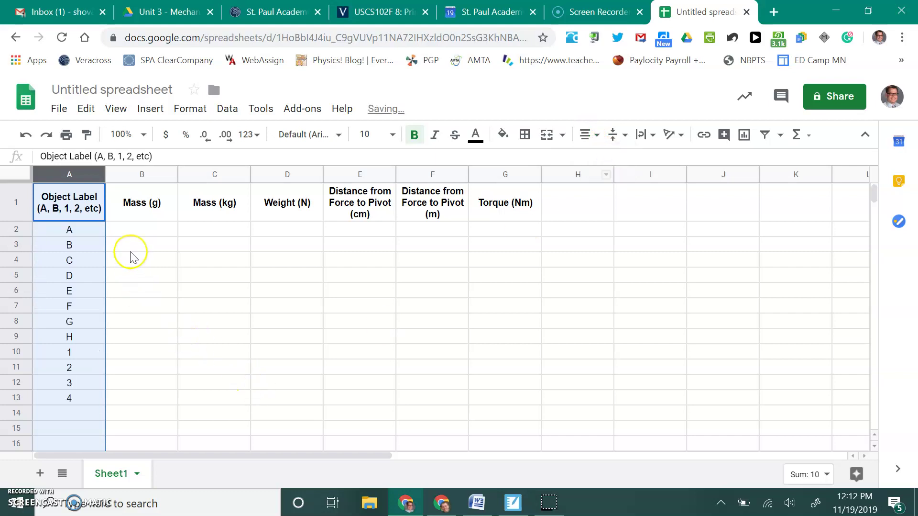
{"action": "left_click", "coordinate": [131, 232]}
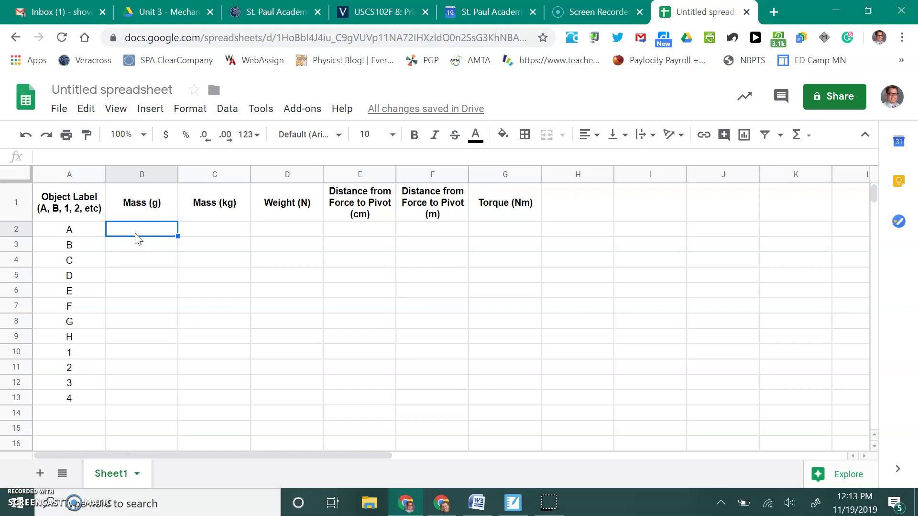
Step: Enter masses 234, 345, 456, 567, 245, 123, 234, 145, 16, 25, 46, 35 in B2–B13
{"action": "type", "text": "234"}
{"action": "key", "text": "Return"}
{"action": "type", "text": "345"}
{"action": "key", "text": "Return"}
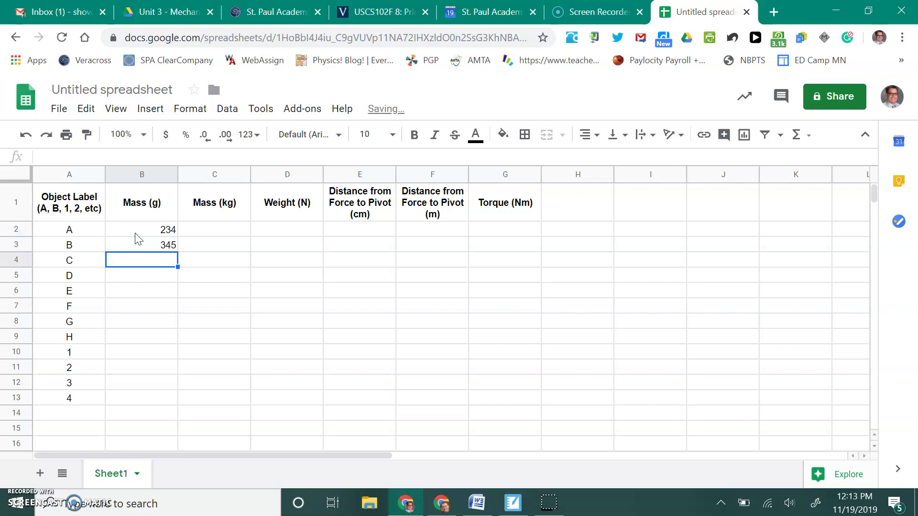
{"action": "type", "text": "456"}
{"action": "key", "text": "Return"}
{"action": "type", "text": "567"}
{"action": "key", "text": "Return"}
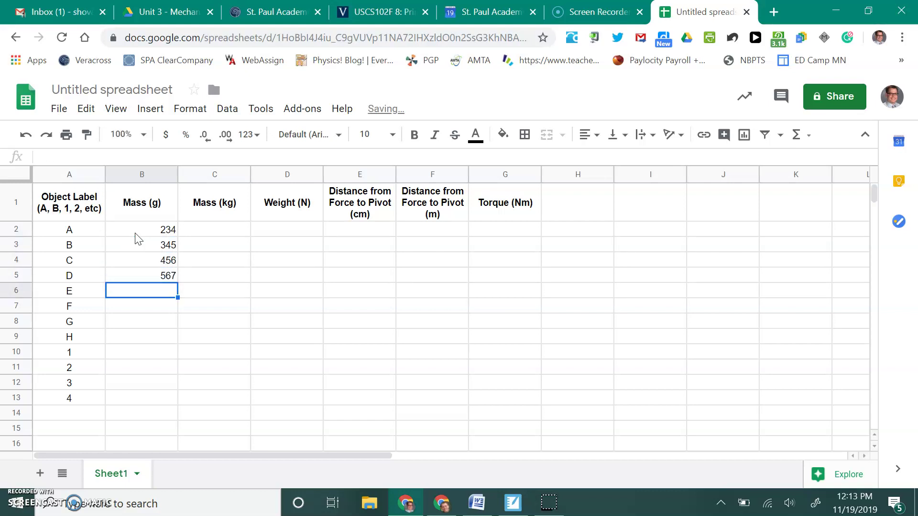
{"action": "type", "text": "245"}
{"action": "key", "text": "Return"}
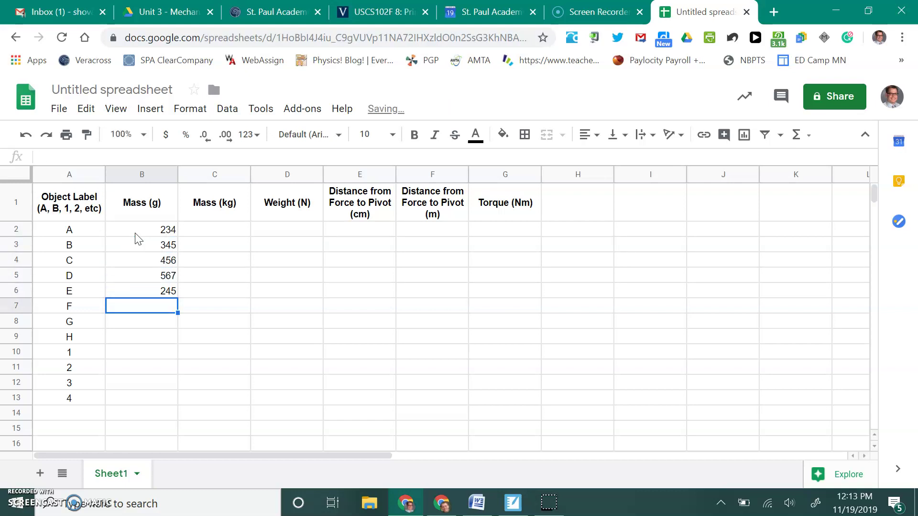
{"action": "type", "text": "123"}
{"action": "key", "text": "Return"}
{"action": "type", "text": "234"}
{"action": "key", "text": "Return"}
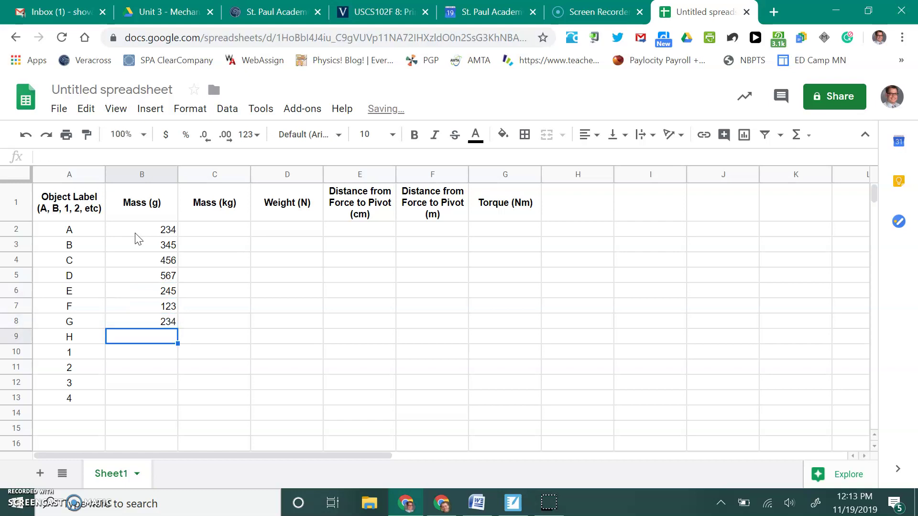
{"action": "type", "text": "145"}
{"action": "key", "text": "Return"}
{"action": "type", "text": "16"}
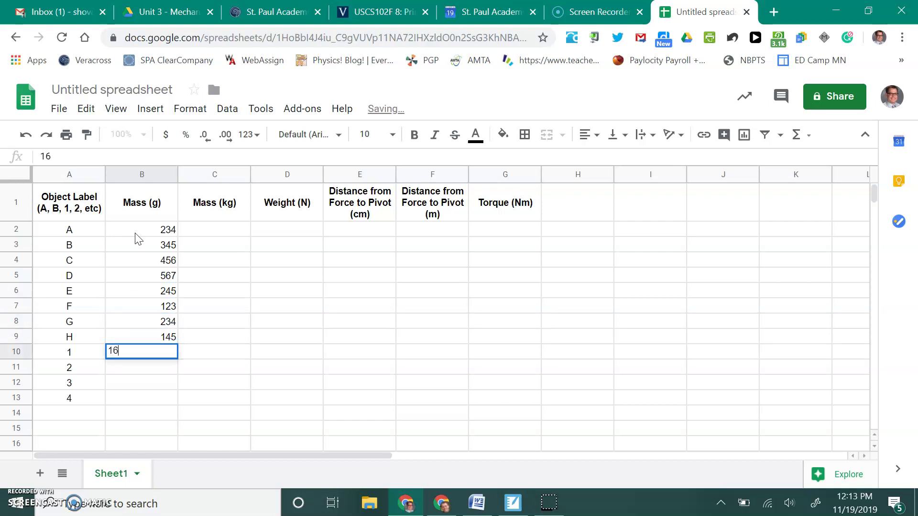
{"action": "key", "text": "Return"}
{"action": "type", "text": "25"}
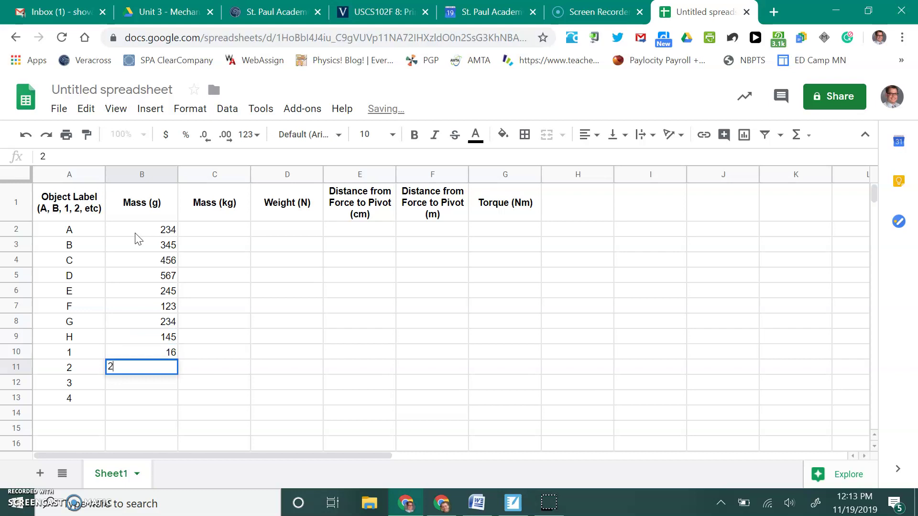
{"action": "key", "text": "Return"}
{"action": "type", "text": "46"}
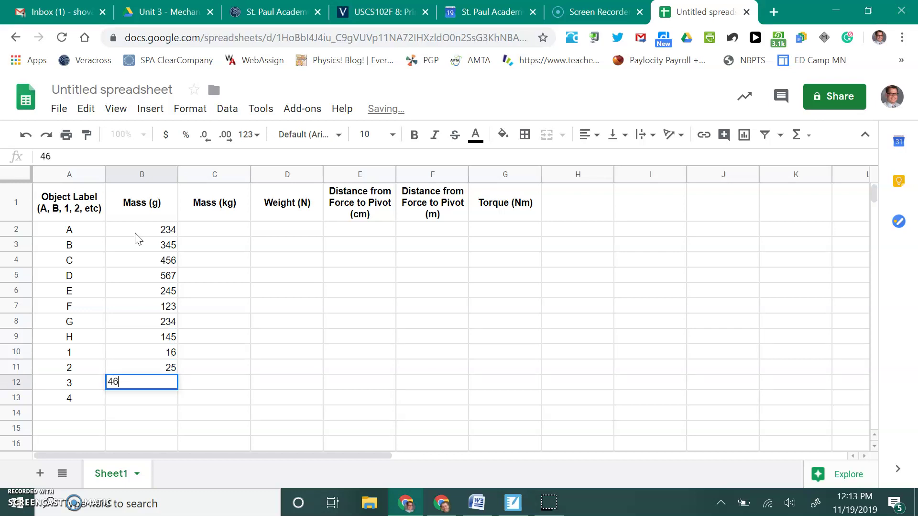
{"action": "key", "text": "Return"}
{"action": "type", "text": "35"}
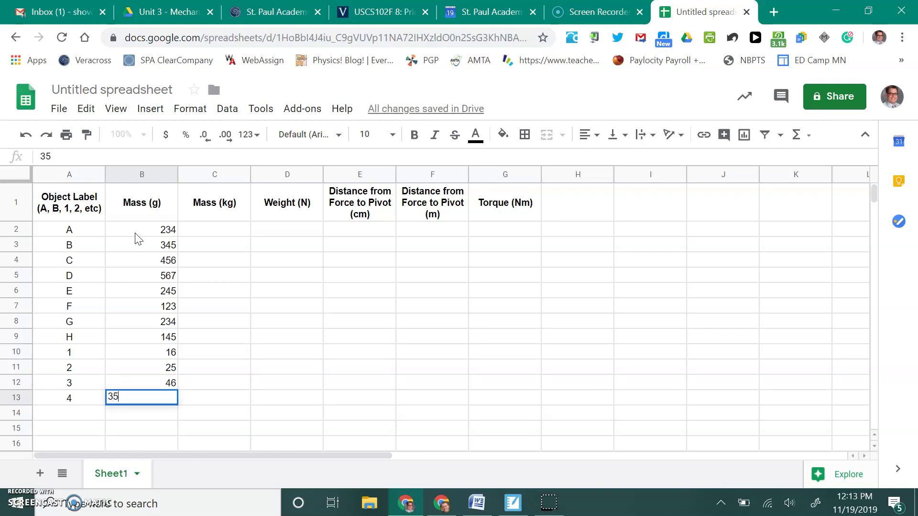
{"action": "key", "text": "Tab"}
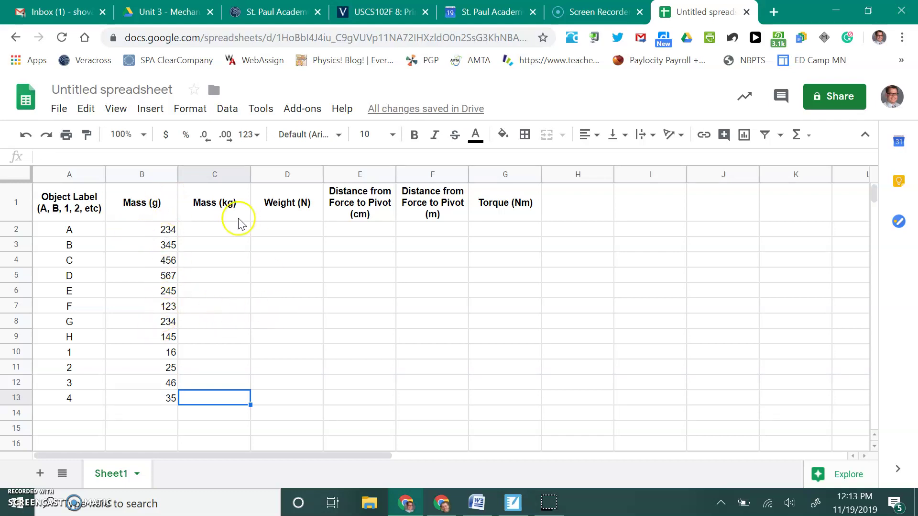
Step: Enter 13 as object A's distance from force to pivot in cell E2
{"action": "left_click", "coordinate": [358, 230]}
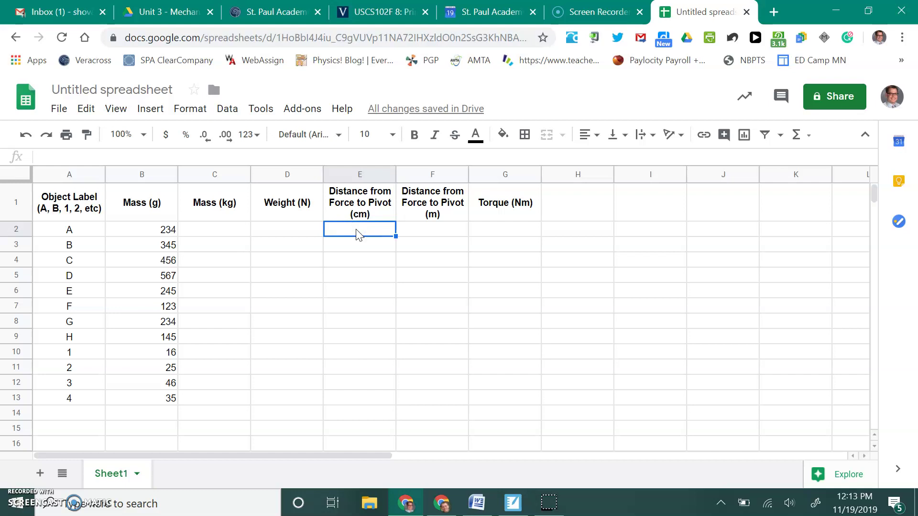
{"action": "type", "text": "13"}
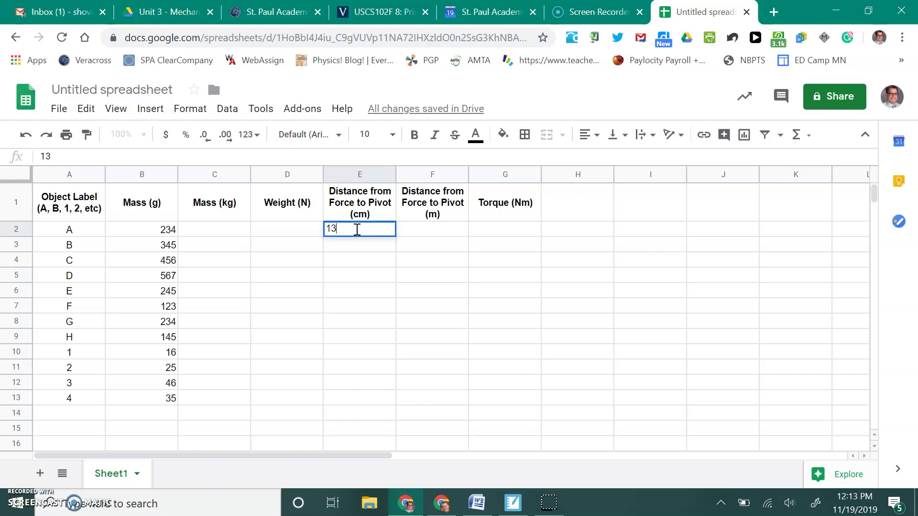
{"action": "key", "text": "Tab"}
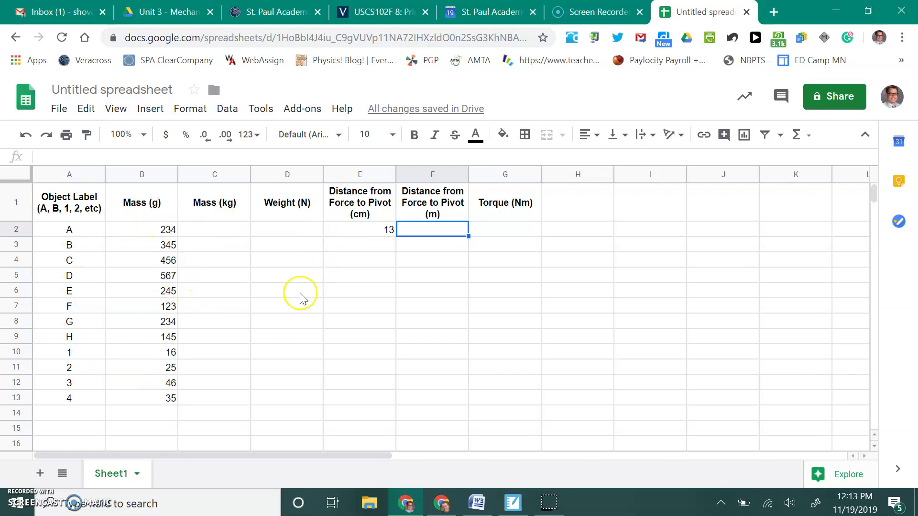
{"action": "left_click", "coordinate": [162, 230]}
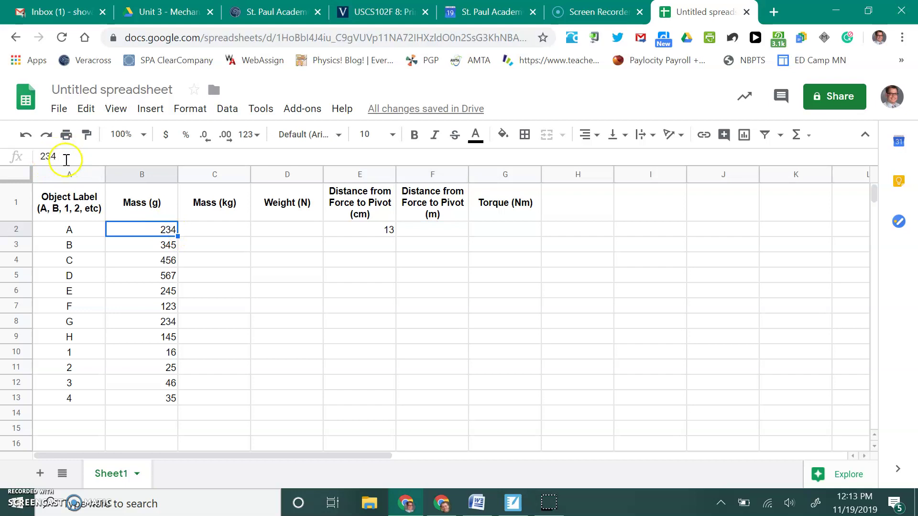
{"action": "left_click", "coordinate": [139, 244]}
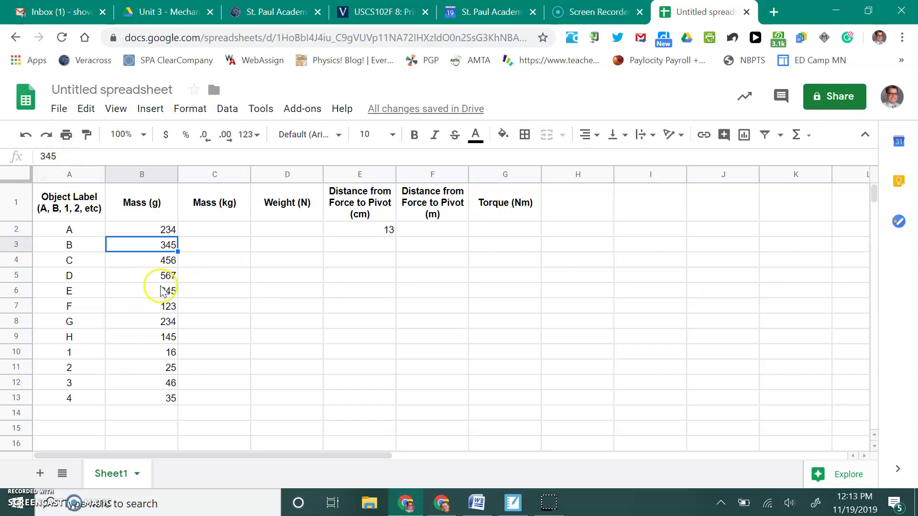
{"action": "left_click", "coordinate": [143, 259]}
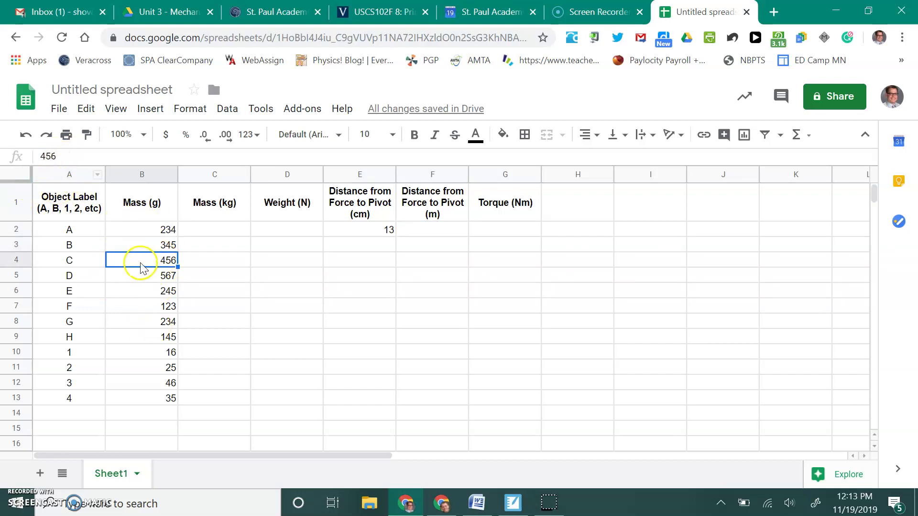
{"action": "left_click", "coordinate": [91, 247]}
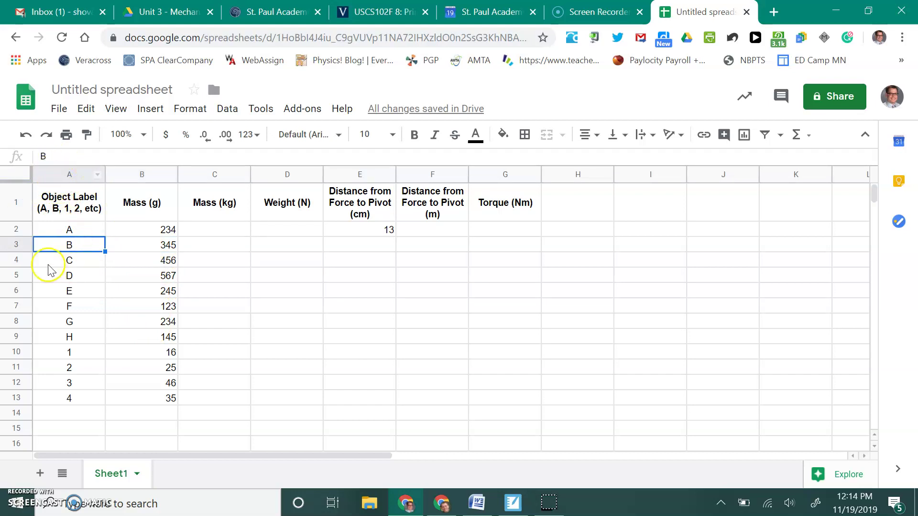
{"action": "left_click", "coordinate": [165, 277]}
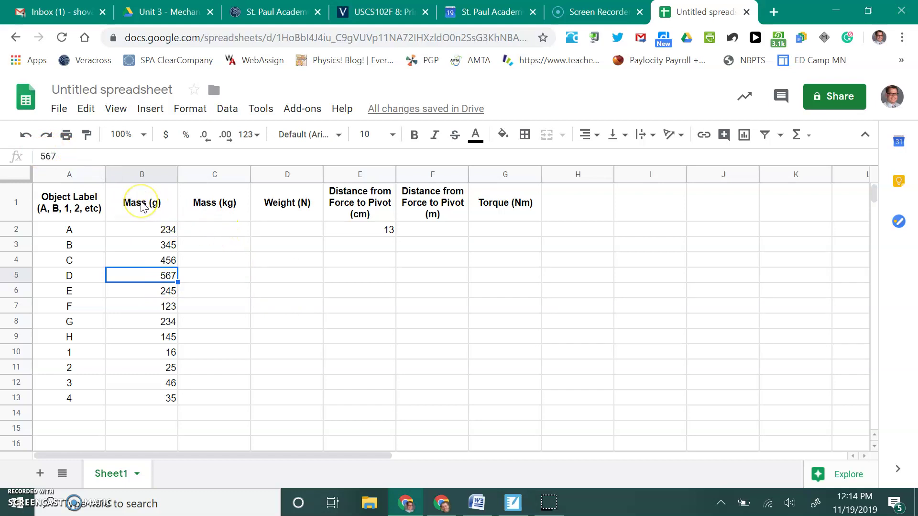
{"action": "left_click", "coordinate": [219, 231]}
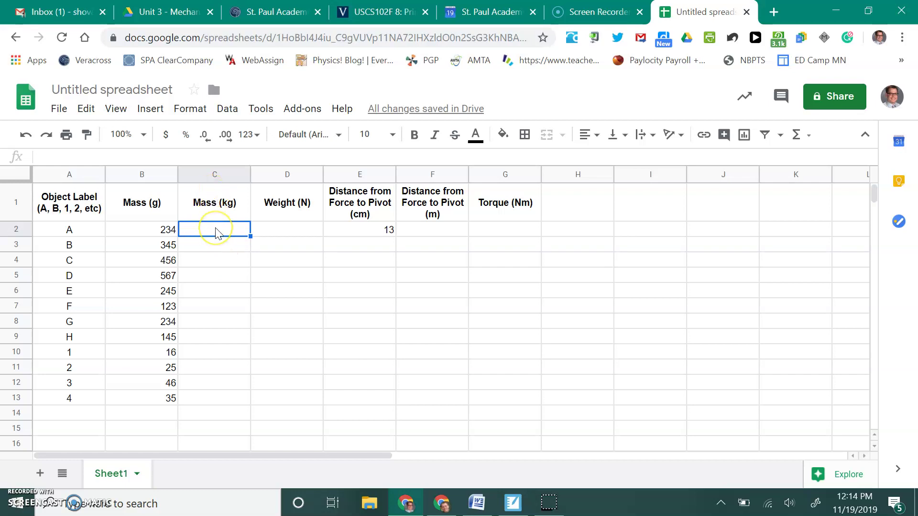
Step: Enter =B2/1000 in C2 to show object A's mass as 0.234 kg, then check it
{"action": "type", "text": "="}
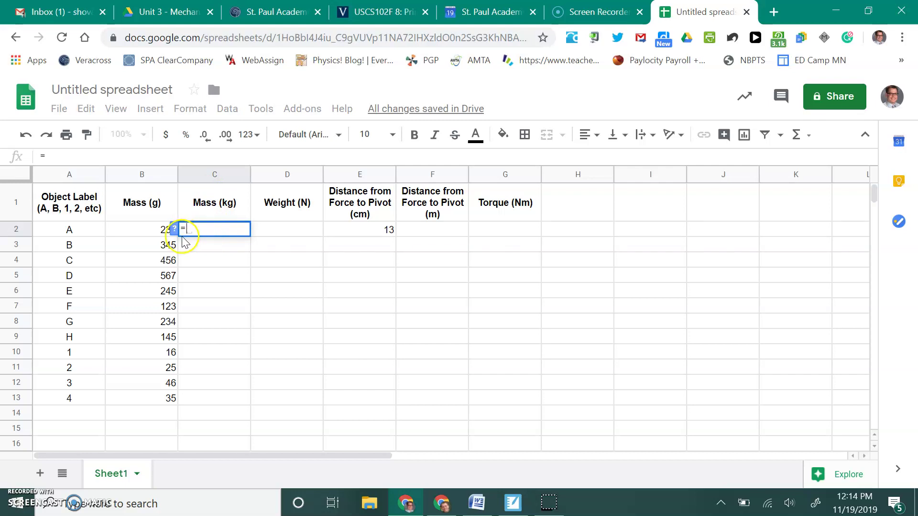
{"action": "left_click", "coordinate": [148, 231]}
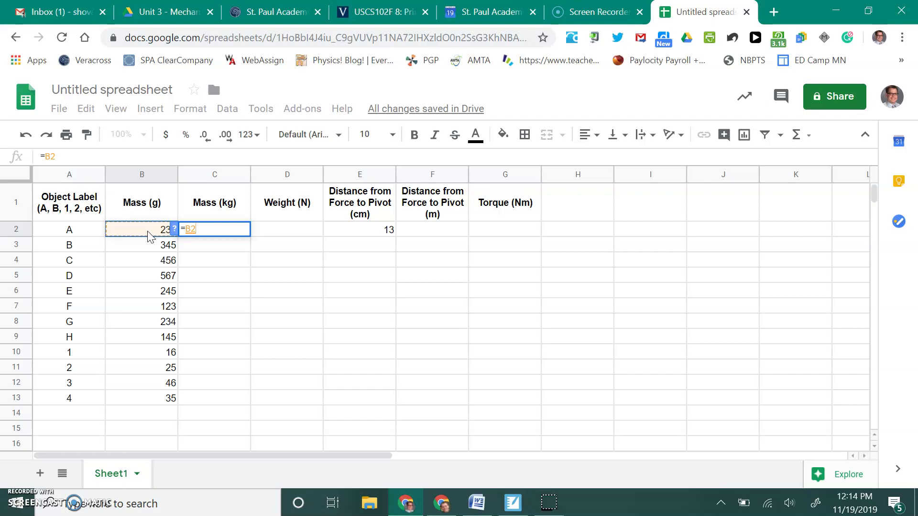
{"action": "type", "text": "/10"}
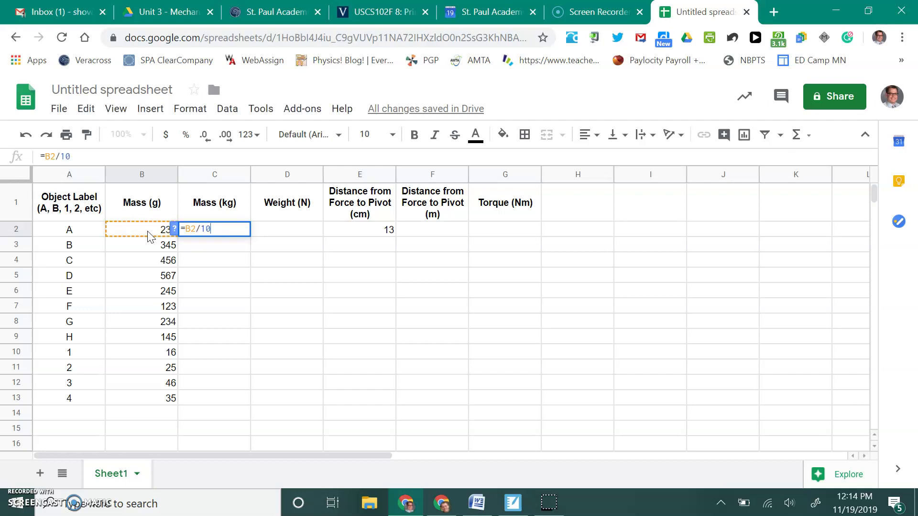
{"action": "type", "text": "00"}
{"action": "key", "text": "Return"}
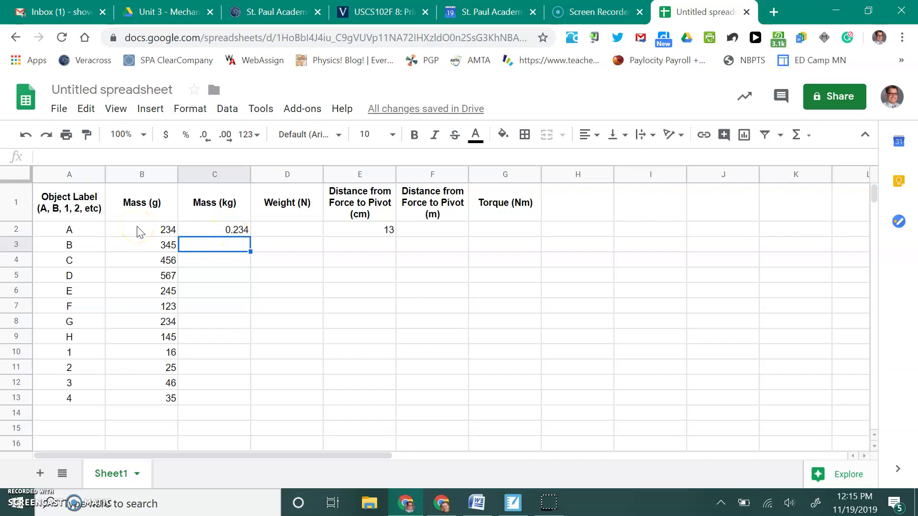
{"action": "left_click", "coordinate": [211, 229]}
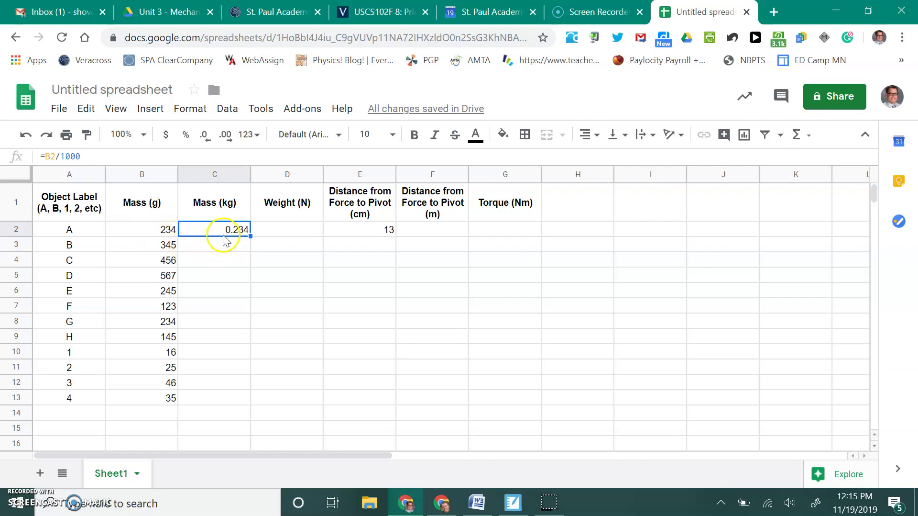
{"action": "left_click", "coordinate": [156, 229]}
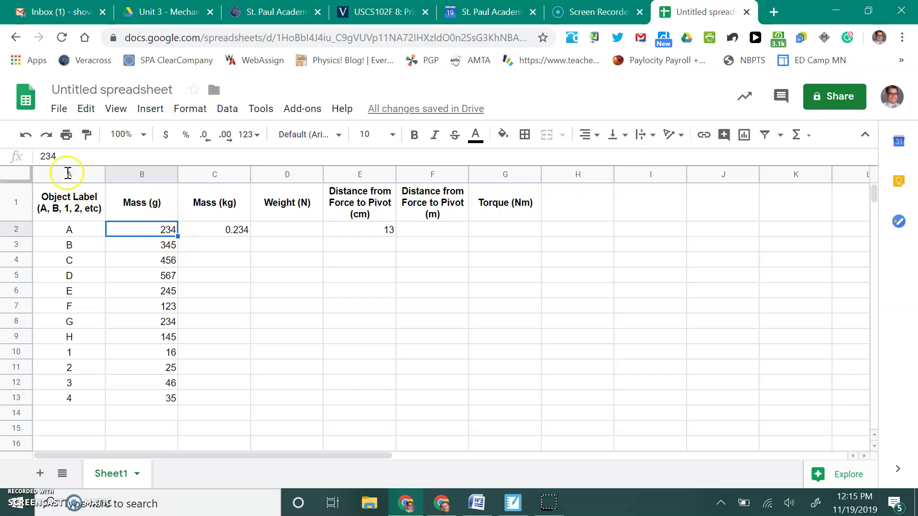
{"action": "left_click", "coordinate": [235, 231]}
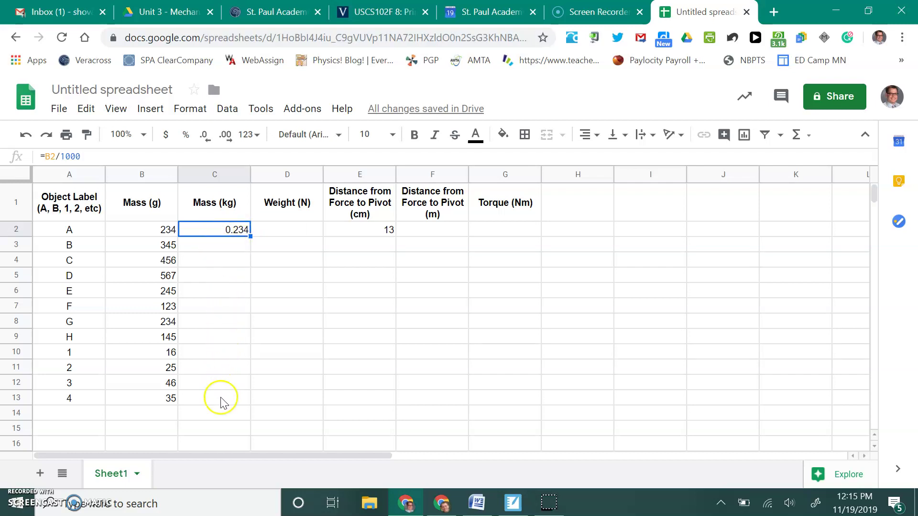
{"action": "left_click", "coordinate": [200, 228]}
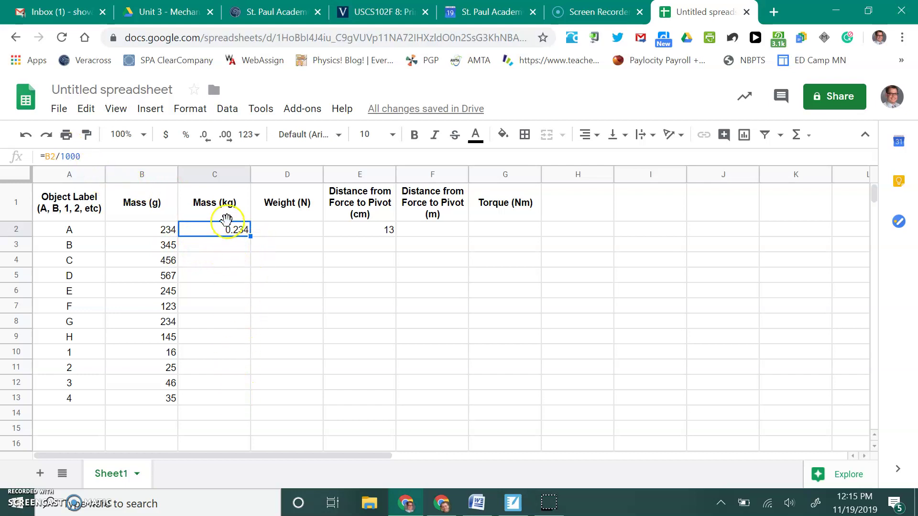
{"action": "left_click", "coordinate": [227, 233]}
Step: Copy the C2 conversion formula into C3 and fill it down to C13
{"action": "key", "text": "ctrl+c"}
{"action": "left_click", "coordinate": [231, 236]}
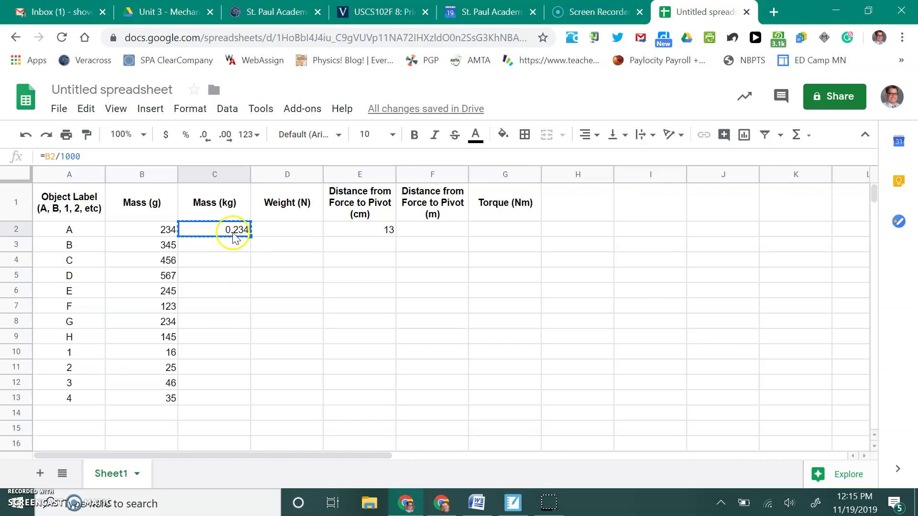
{"action": "left_click", "coordinate": [232, 247]}
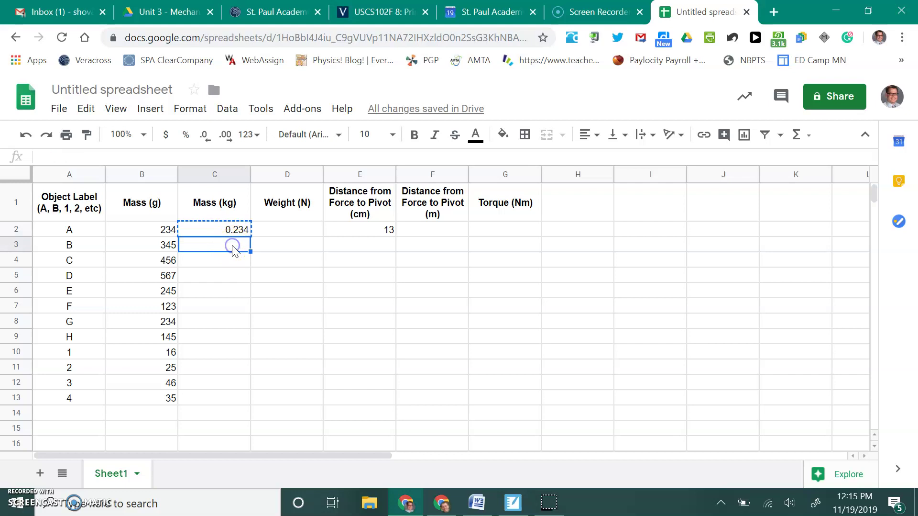
{"action": "key", "text": "ctrl+v"}
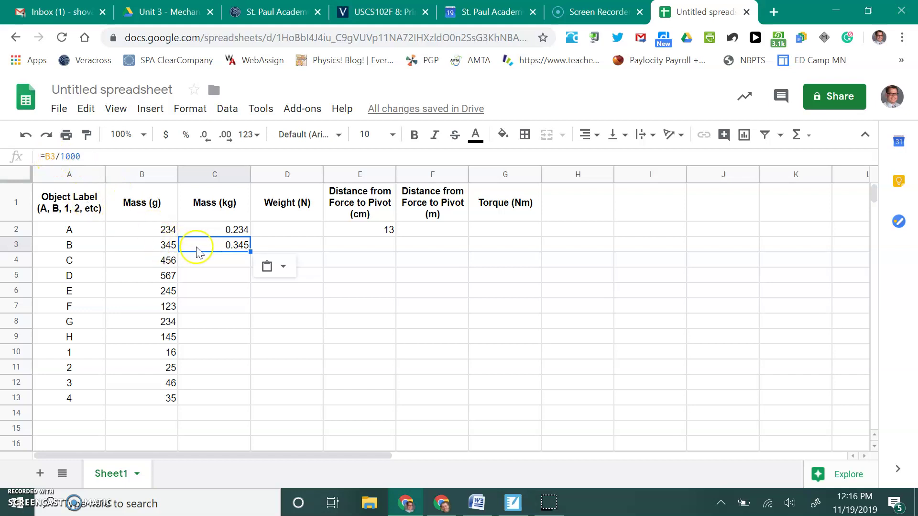
{"action": "left_click", "coordinate": [221, 259]}
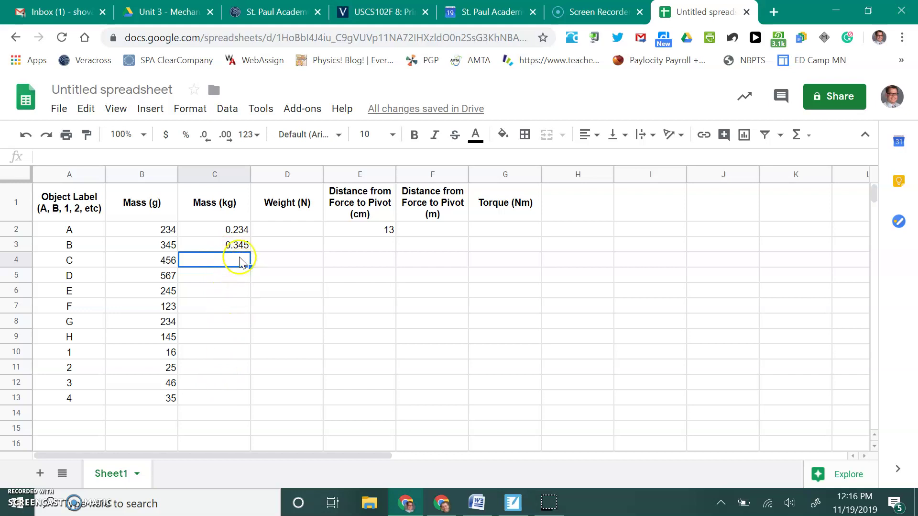
{"action": "left_click", "coordinate": [238, 245]}
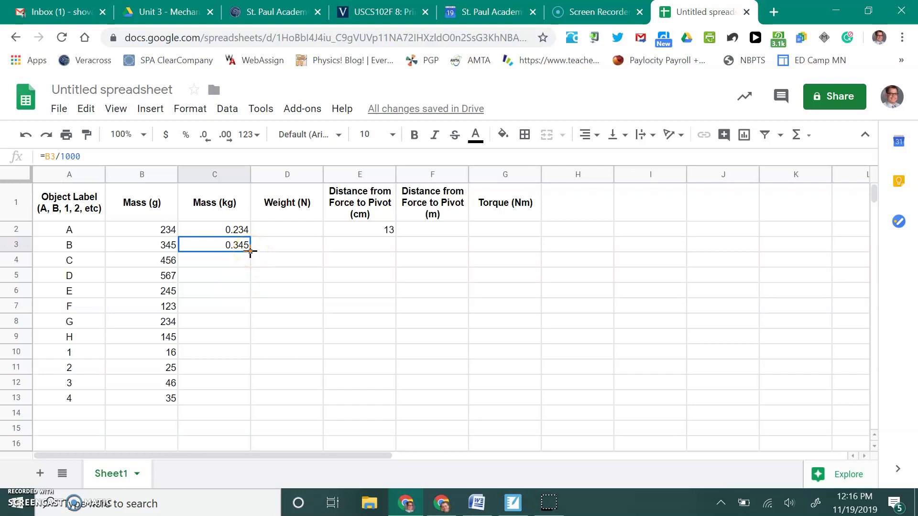
{"action": "left_click_drag", "start_coordinate": [250, 251], "coordinate": [246, 394]}
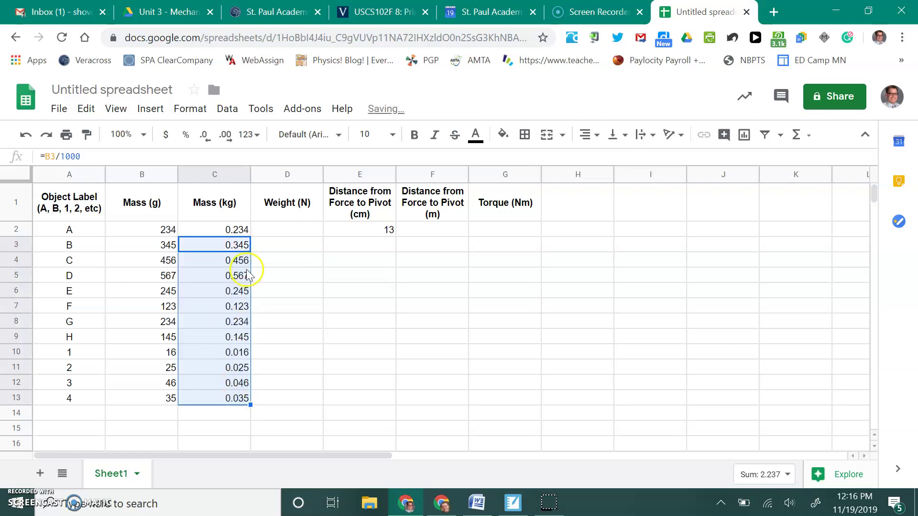
{"action": "left_click", "coordinate": [215, 413]}
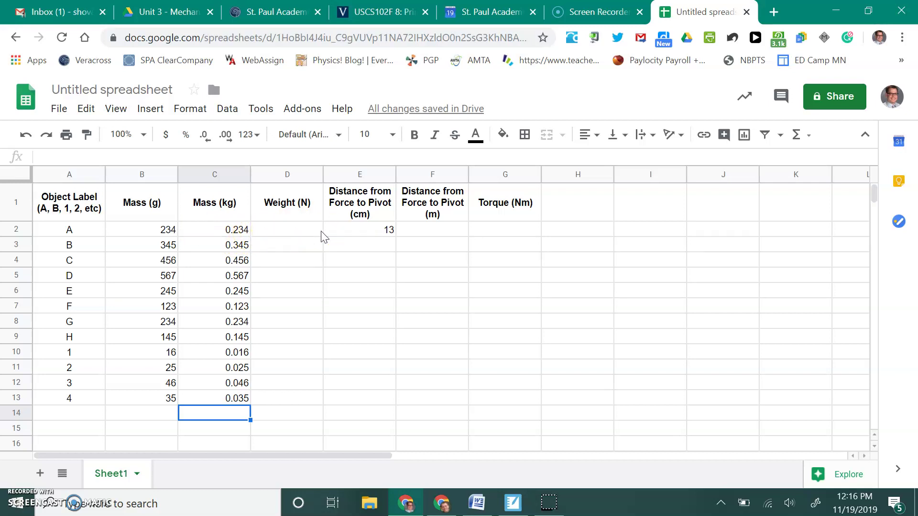
Step: Enter =C2*9.8 in D2 so object A's weight shows 2.2932 N
{"action": "left_click", "coordinate": [278, 234]}
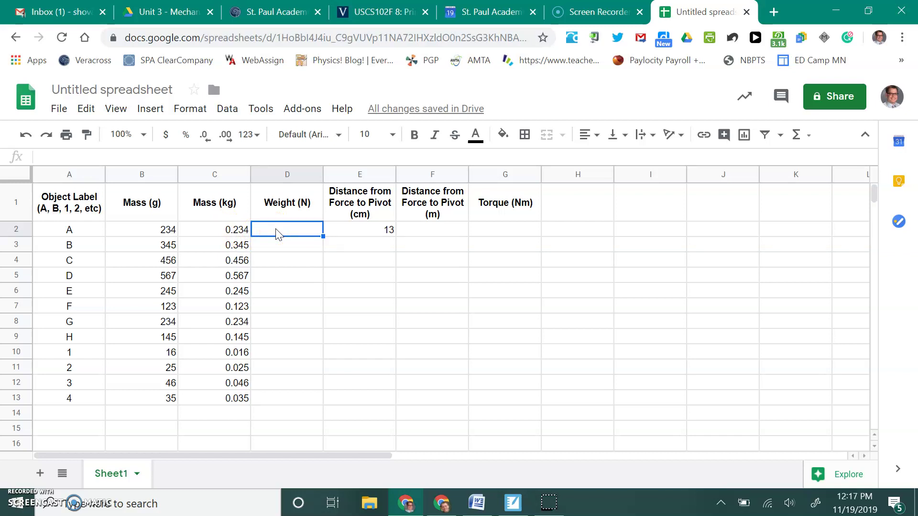
{"action": "left_click", "coordinate": [276, 229]}
{"action": "left_click", "coordinate": [227, 232]}
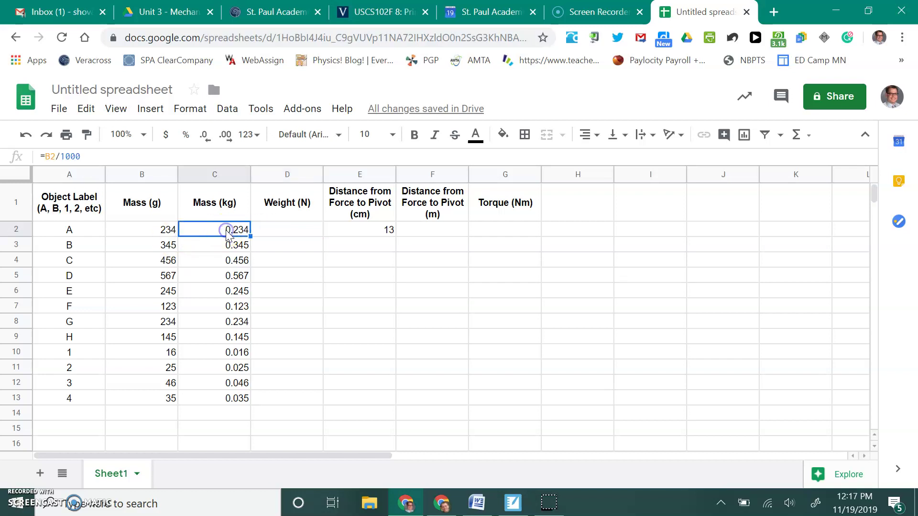
{"action": "left_click", "coordinate": [295, 229]}
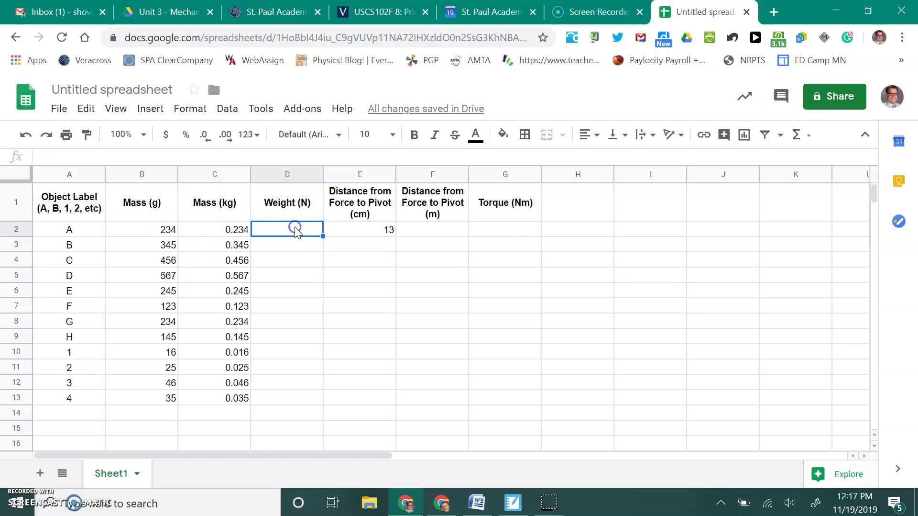
{"action": "type", "text": "="}
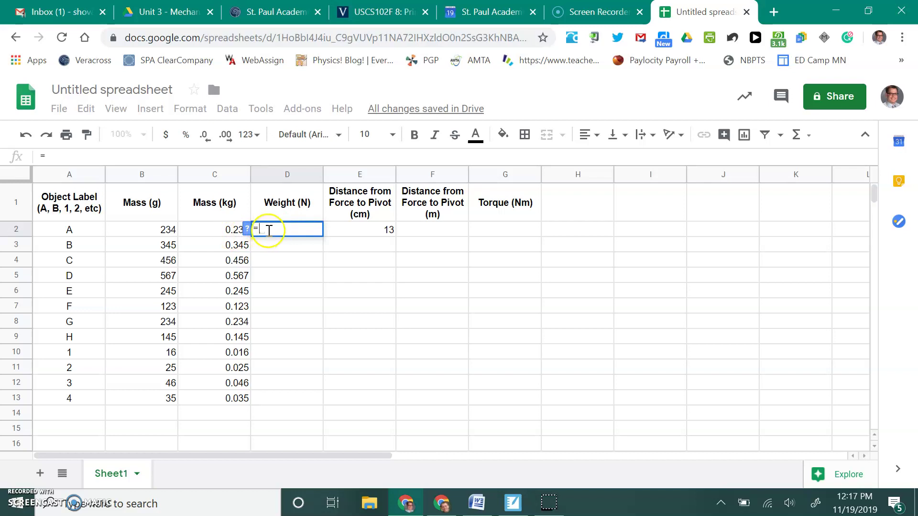
{"action": "left_click", "coordinate": [209, 232]}
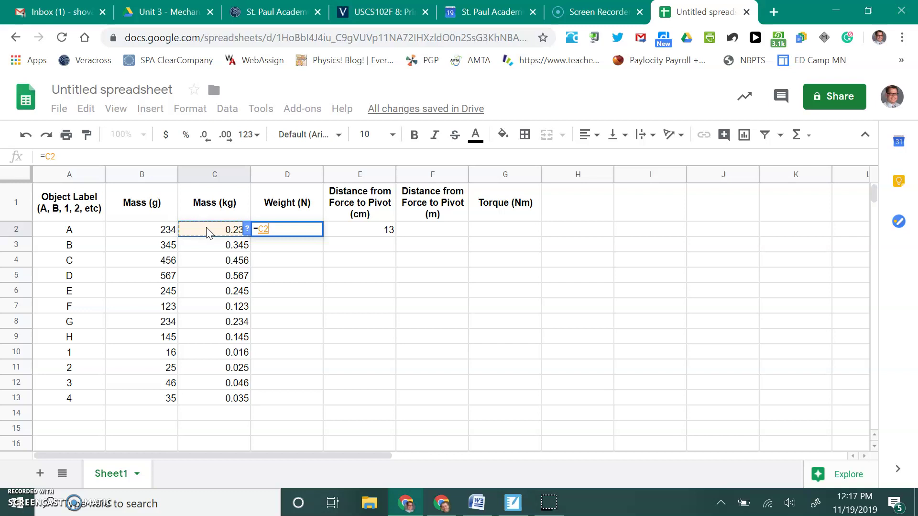
{"action": "type", "text": "*9.8"}
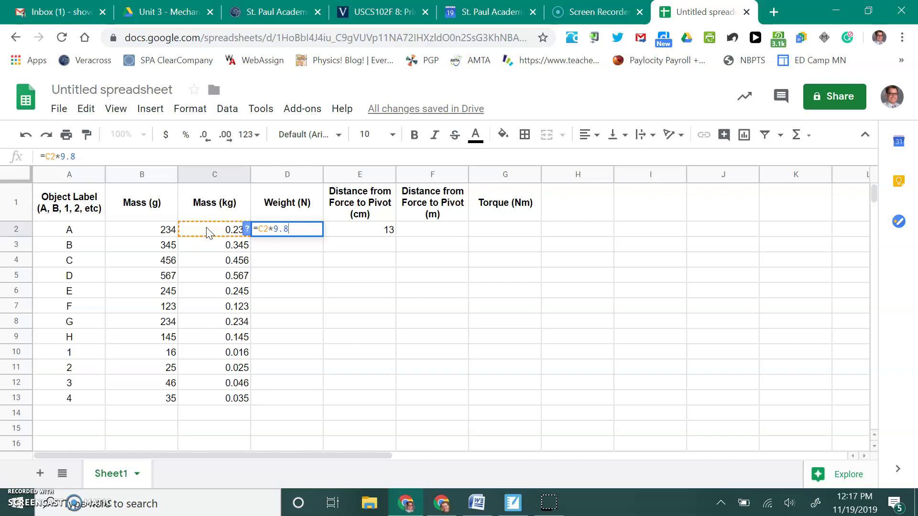
{"action": "key", "text": "Return"}
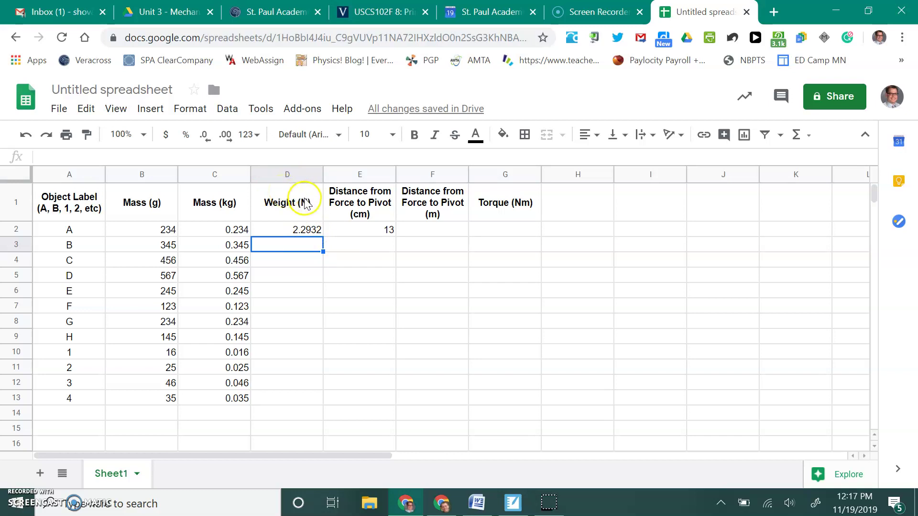
Step: Fill D2's =C2*9.8 formula down through D13 for all twelve objects
{"action": "left_click", "coordinate": [290, 234]}
{"action": "left_click_drag", "start_coordinate": [322, 236], "coordinate": [309, 400]}
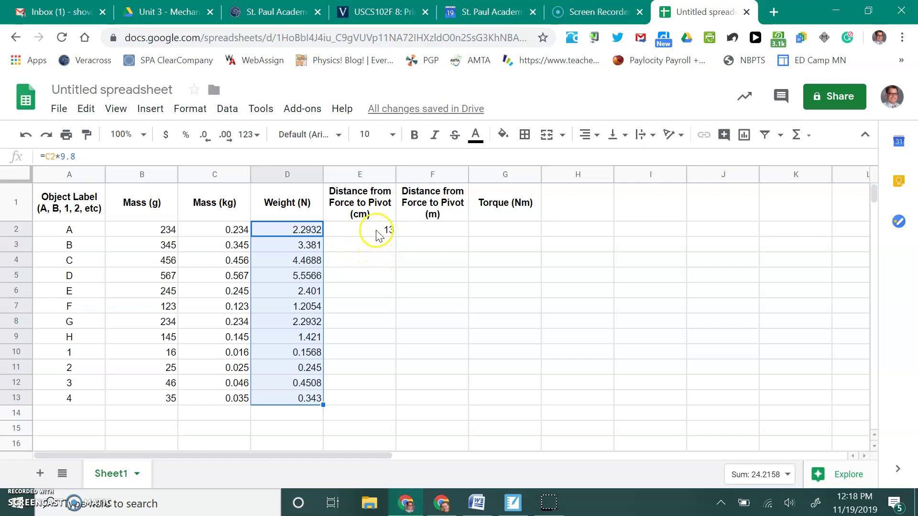
{"action": "left_click", "coordinate": [368, 244]}
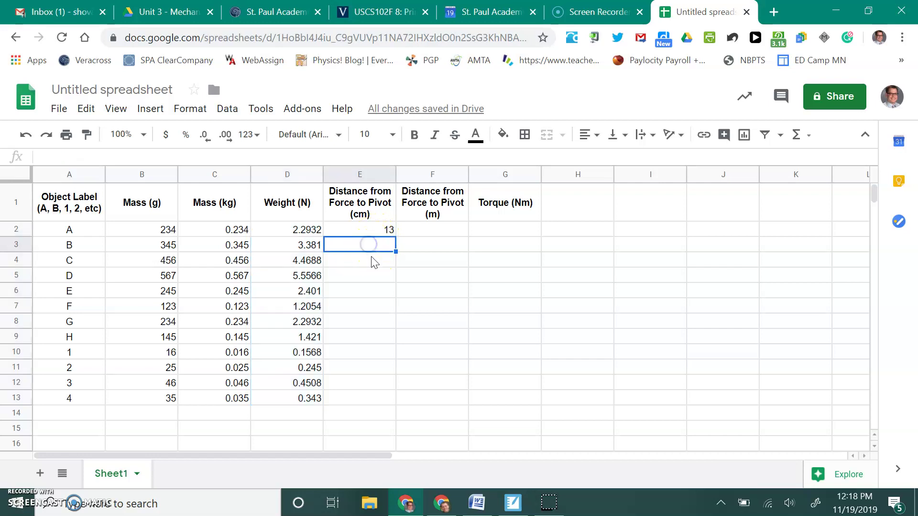
{"action": "left_click", "coordinate": [375, 261]}
{"action": "left_click", "coordinate": [375, 289]}
{"action": "left_click", "coordinate": [375, 275]}
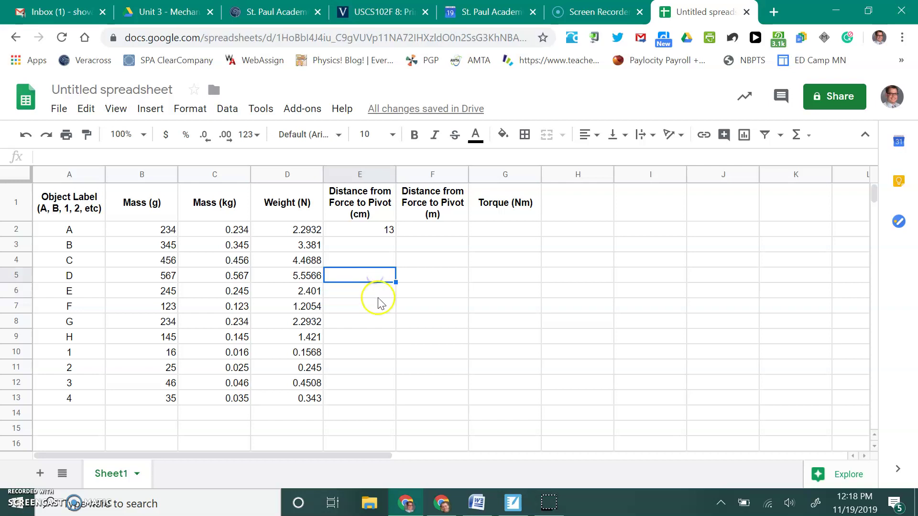
{"action": "left_click", "coordinate": [379, 295]}
{"action": "left_click", "coordinate": [380, 320]}
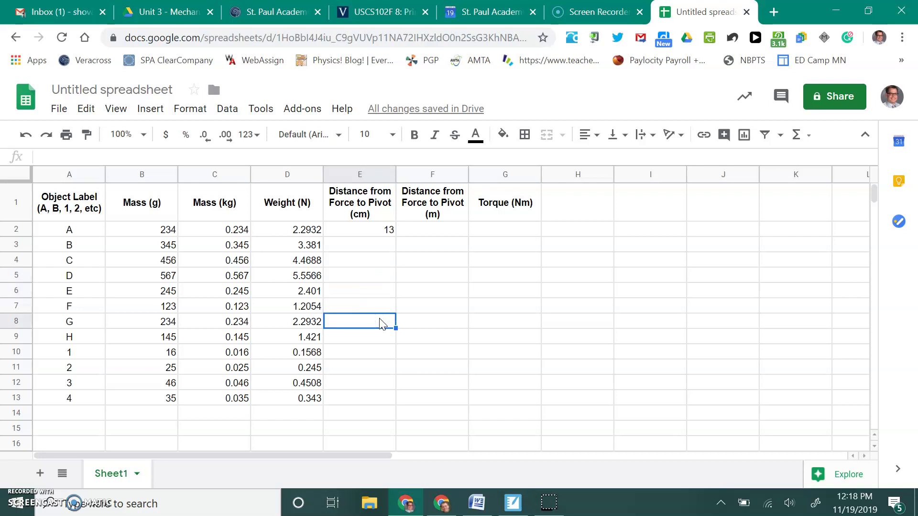
{"action": "left_click", "coordinate": [388, 229]}
{"action": "type", "text": "13"}
{"action": "left_click", "coordinate": [417, 232]}
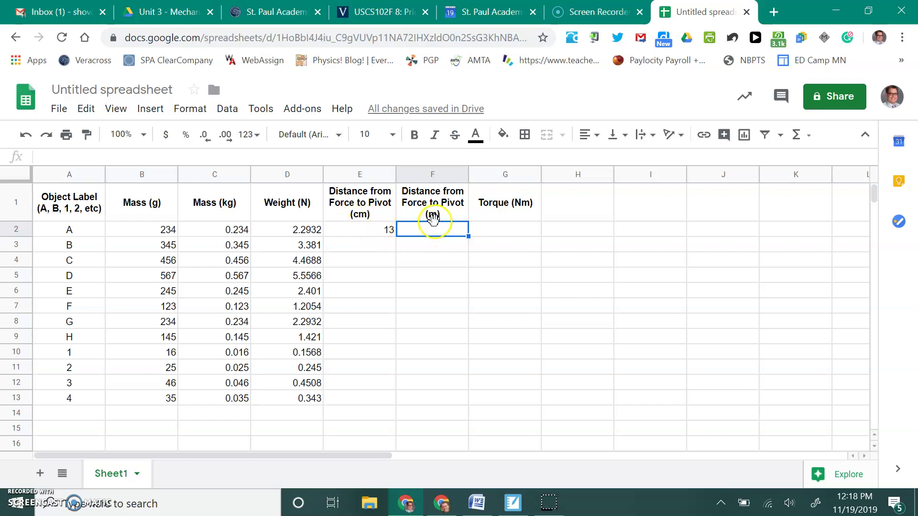
{"action": "left_click", "coordinate": [374, 229]}
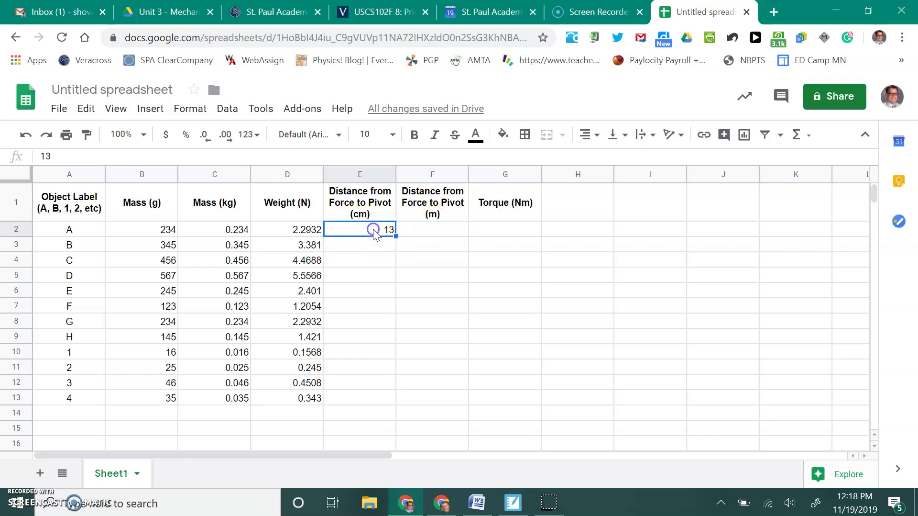
{"action": "left_click", "coordinate": [430, 233]}
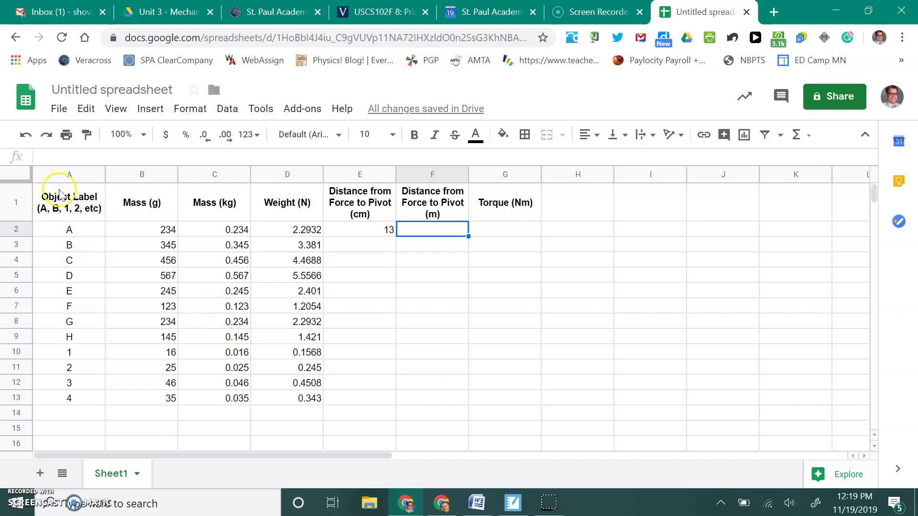
Step: Copy the range A1:G13, headers included, to the clipboard
{"action": "left_click_drag", "start_coordinate": [59, 194], "coordinate": [529, 398]}
{"action": "right_click", "coordinate": [429, 330]}
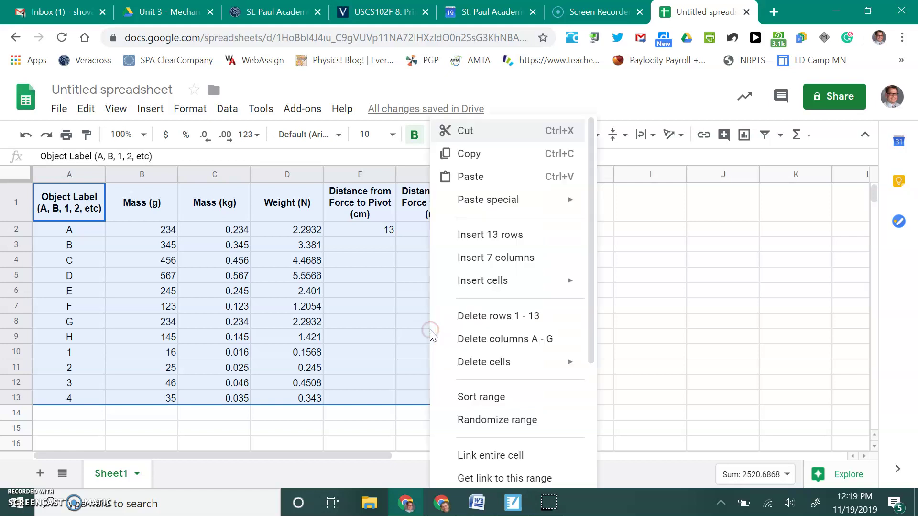
{"action": "left_click", "coordinate": [472, 163]}
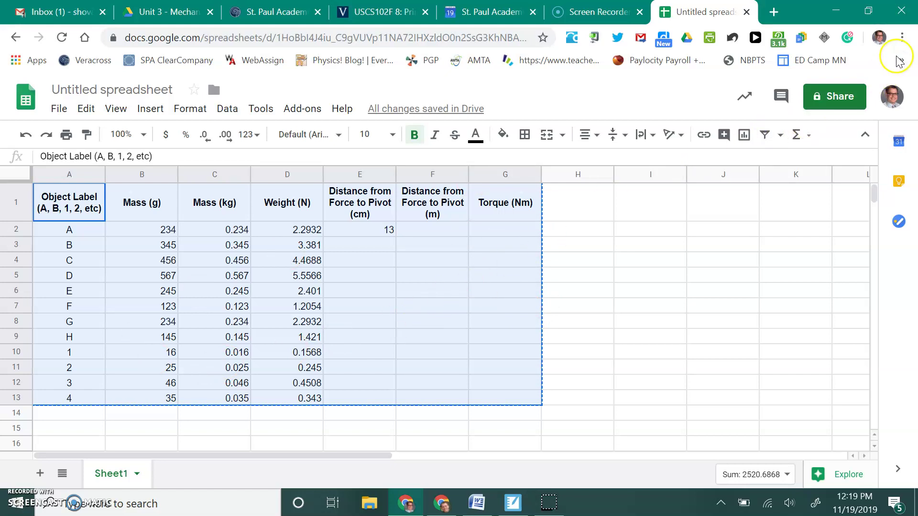
Step: Create a new Google Doc in the Unit 3 - Mechanical Engineering folder and paste the table linked to the spreadsheet
{"action": "left_click", "coordinate": [177, 13]}
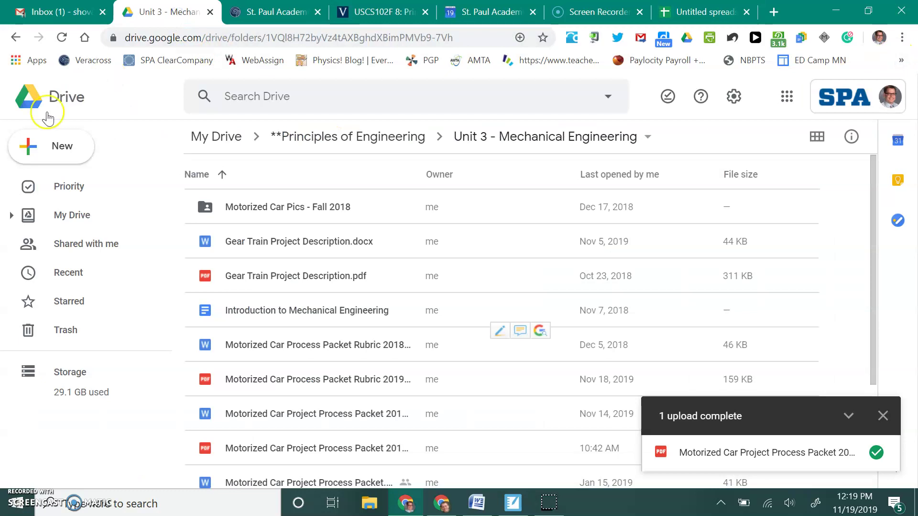
{"action": "left_click", "coordinate": [18, 164]}
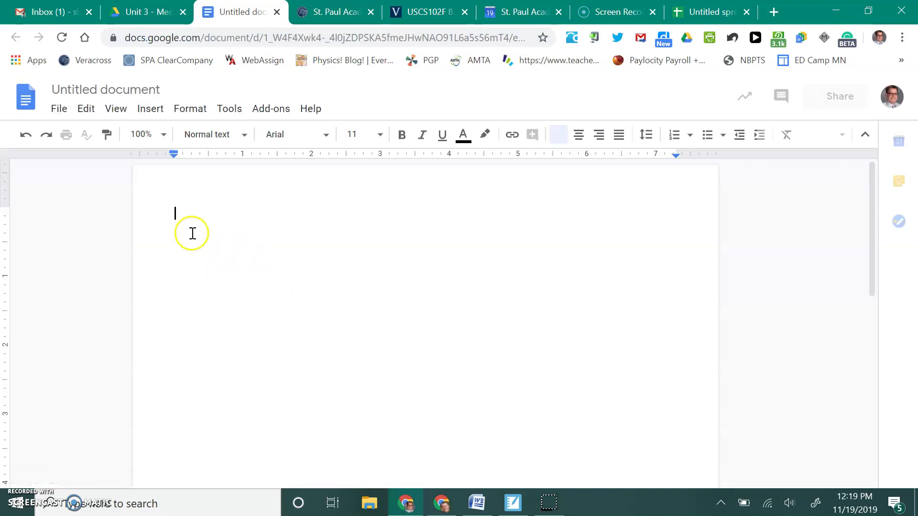
{"action": "right_click", "coordinate": [187, 246]}
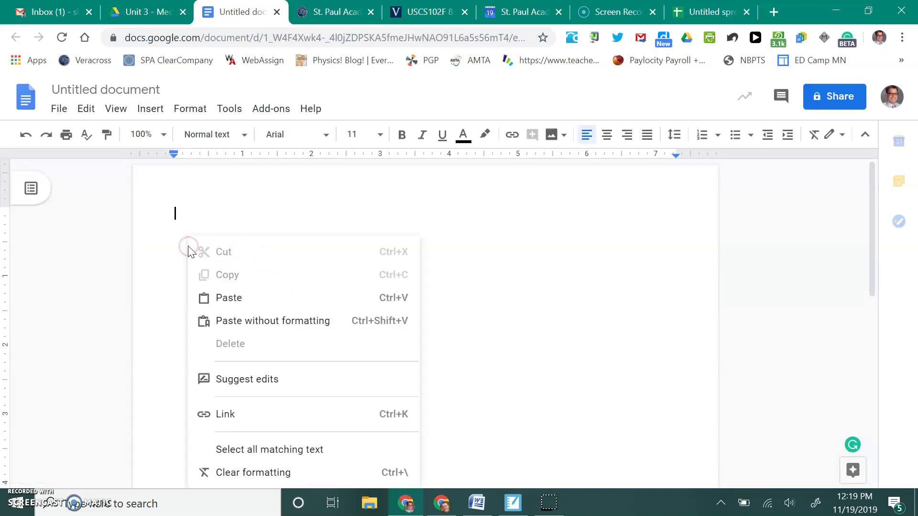
{"action": "left_click", "coordinate": [229, 298]}
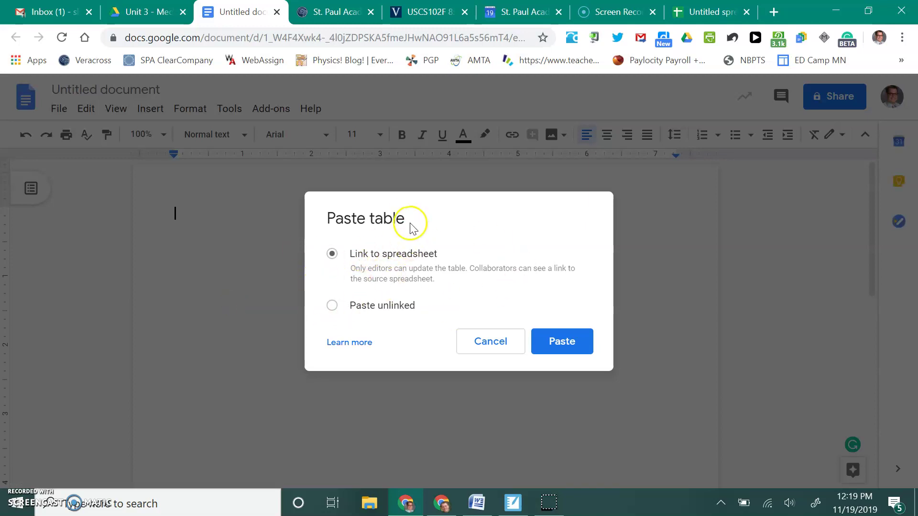
{"action": "left_click", "coordinate": [553, 341]}
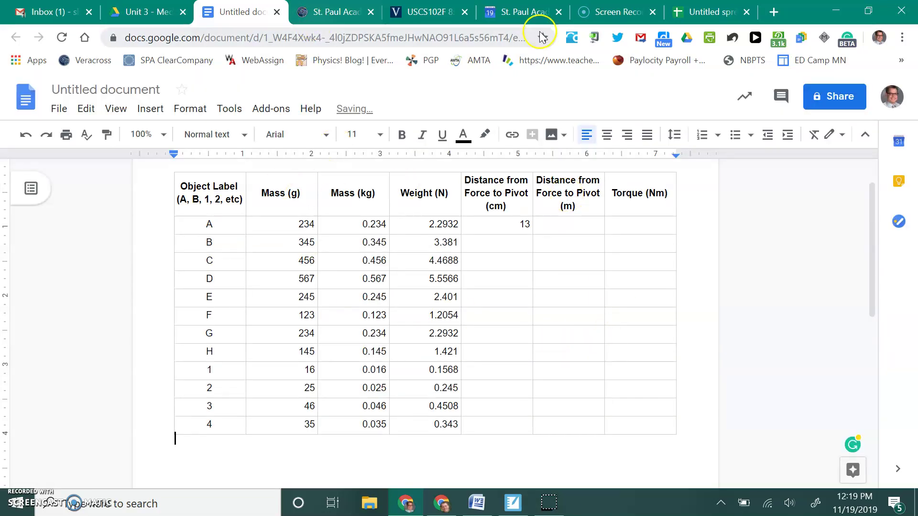
Step: Enter 25 cm in E3 for object B and 26 cm in E4 for object C
{"action": "left_click", "coordinate": [705, 13]}
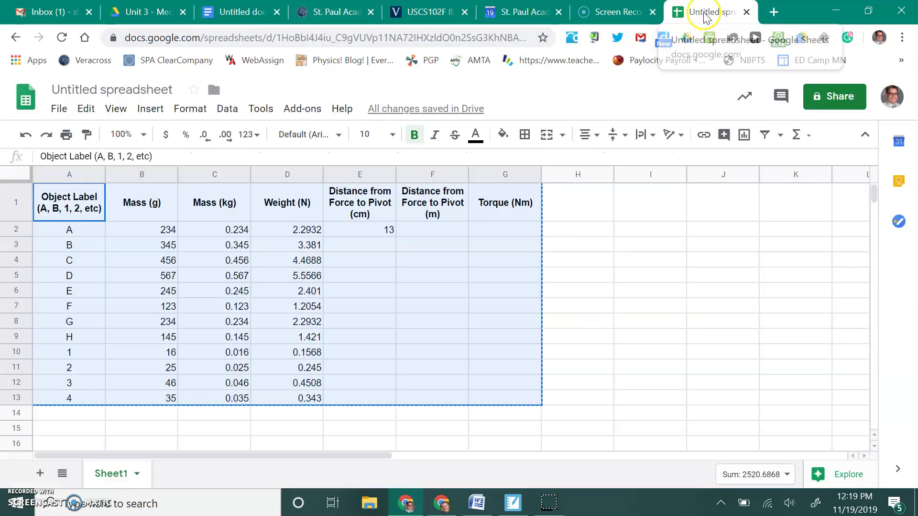
{"action": "left_click", "coordinate": [426, 231]}
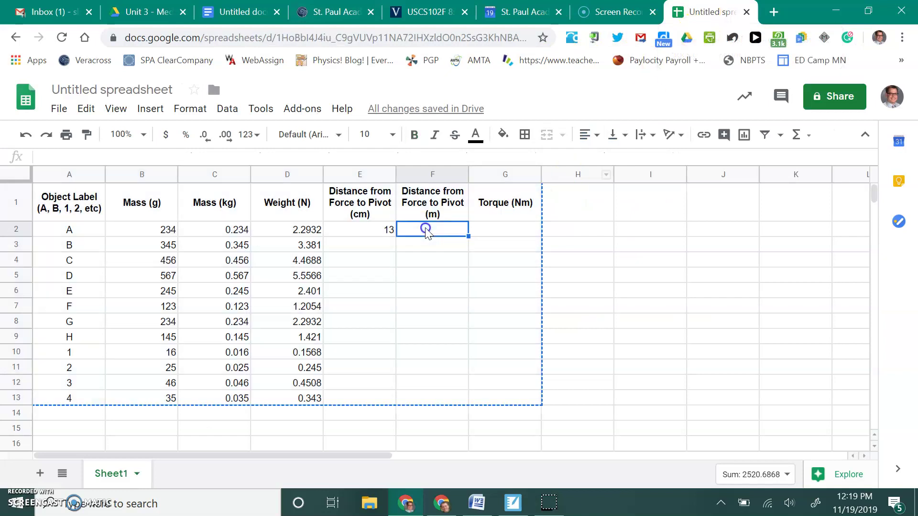
{"action": "left_click", "coordinate": [365, 247]}
{"action": "type", "text": "25"}
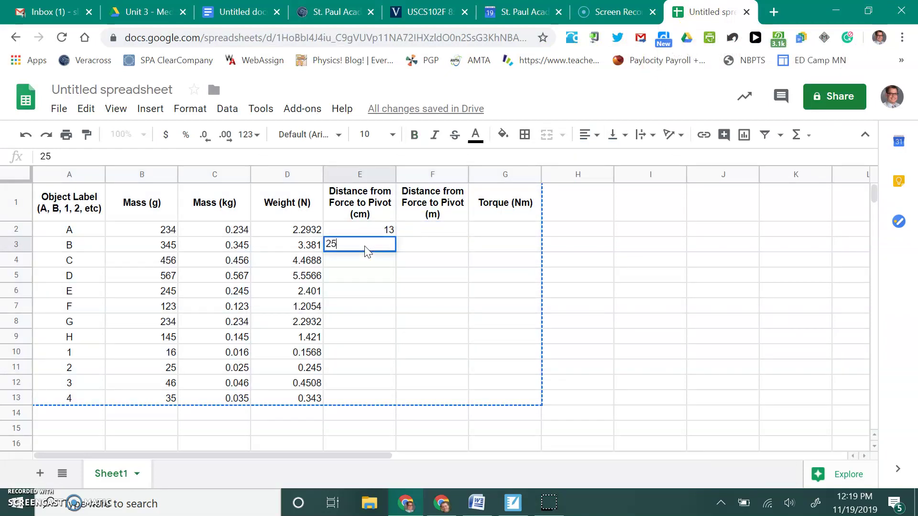
{"action": "key", "text": "Return"}
{"action": "type", "text": "26"}
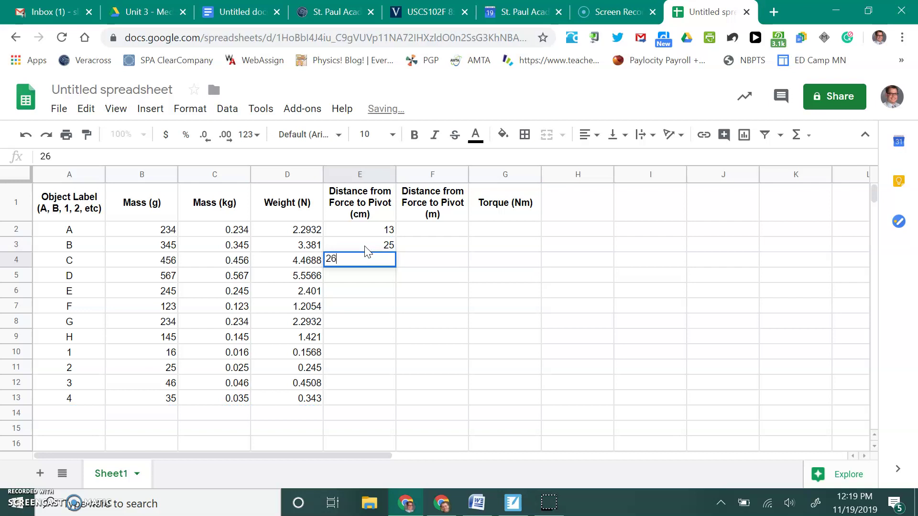
{"action": "key", "text": "Return"}
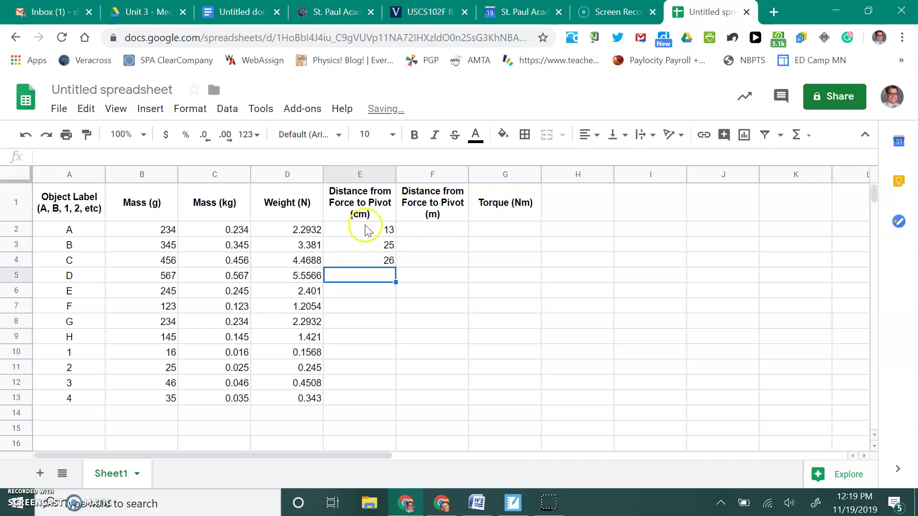
{"action": "left_click", "coordinate": [242, 12]}
Step: Update the linked table so it shows objects B and C's 25 and 26 cm distances
{"action": "left_click", "coordinate": [342, 192]}
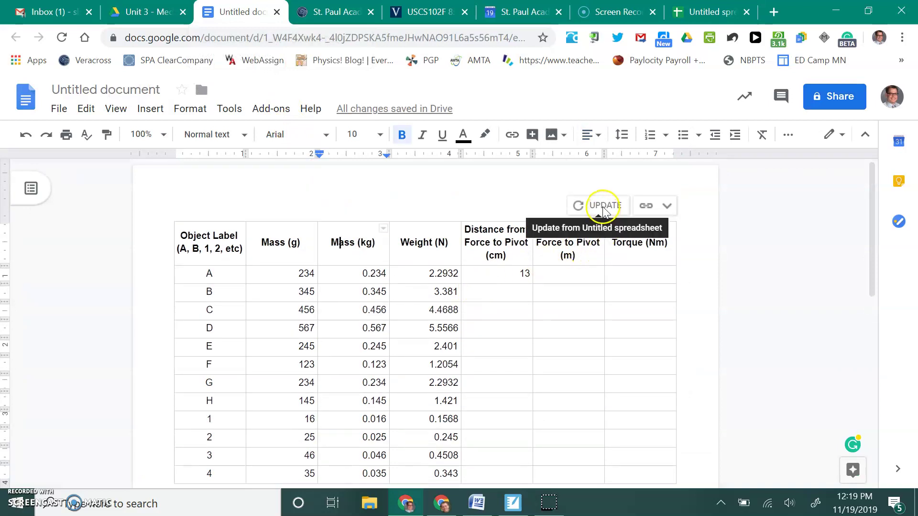
{"action": "left_click", "coordinate": [603, 208]}
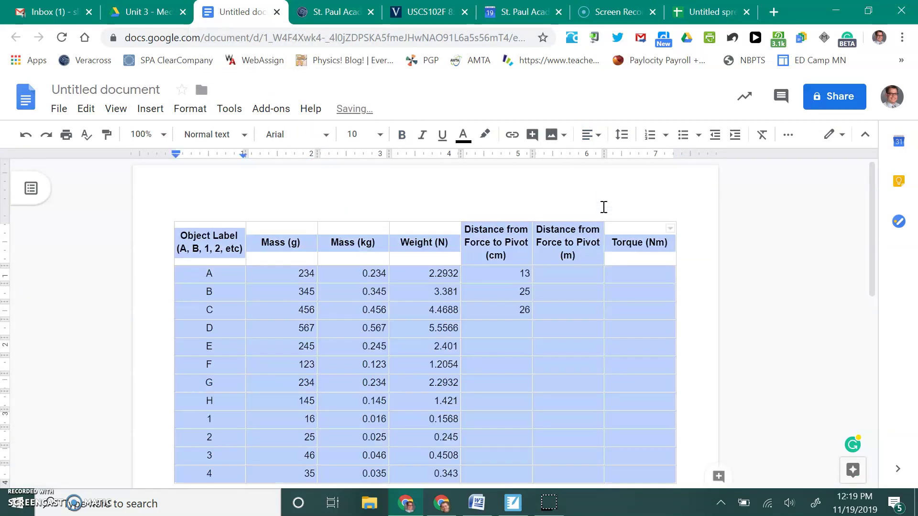
{"action": "left_click", "coordinate": [523, 300]}
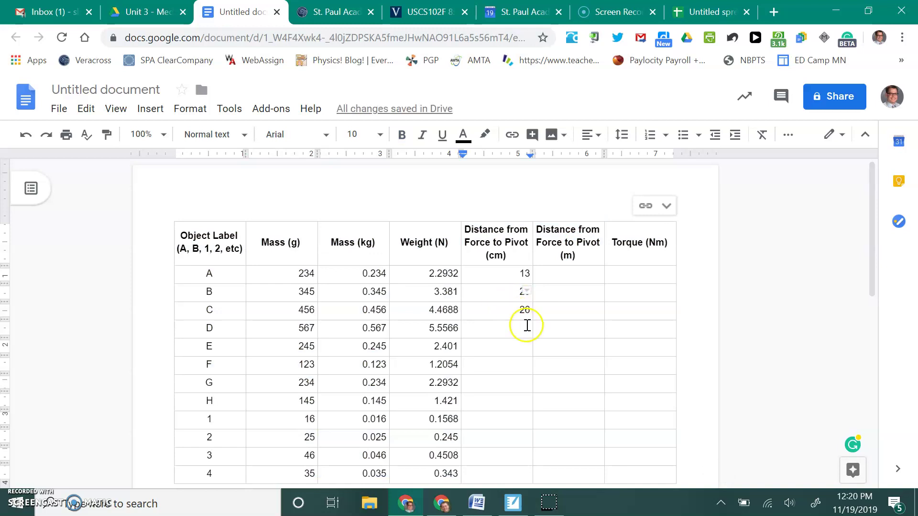
{"action": "left_click", "coordinate": [580, 311]}
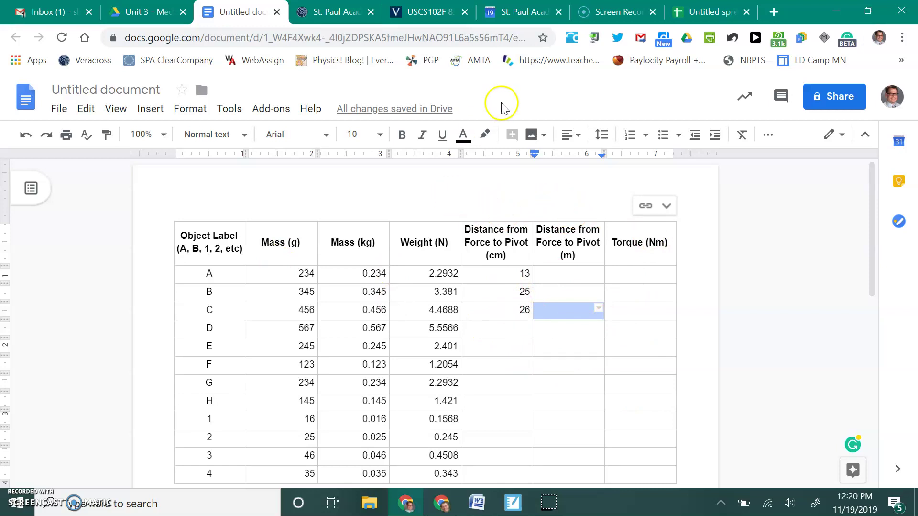
Step: Switch back to the Untitled spreadsheet and select cell F12
{"action": "left_click", "coordinate": [718, 11]}
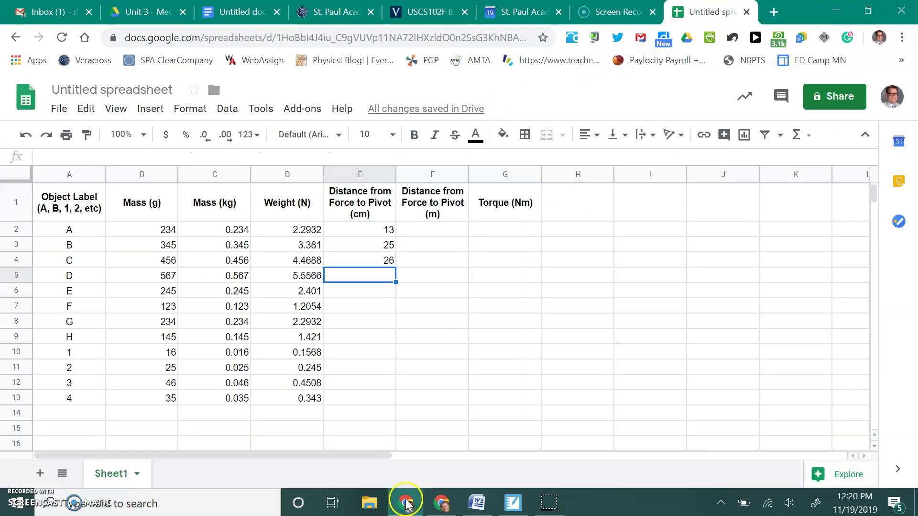
{"action": "left_click", "coordinate": [450, 386]}
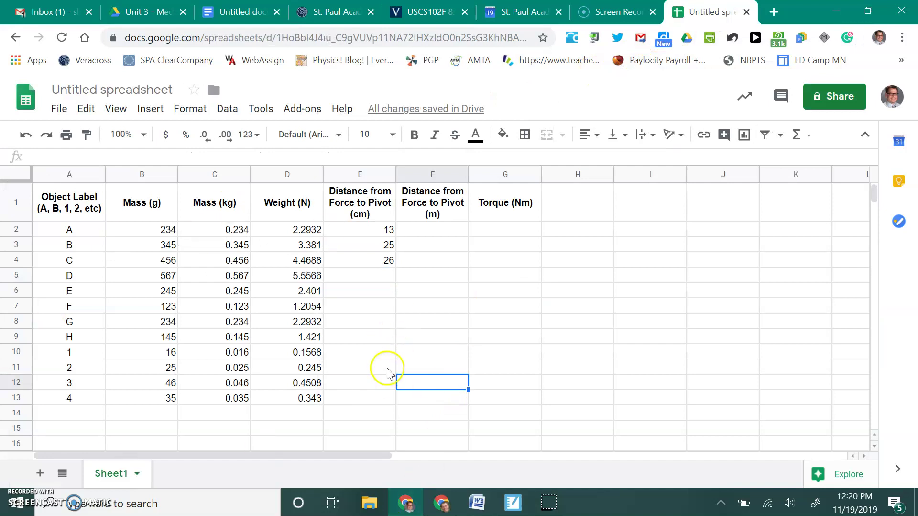